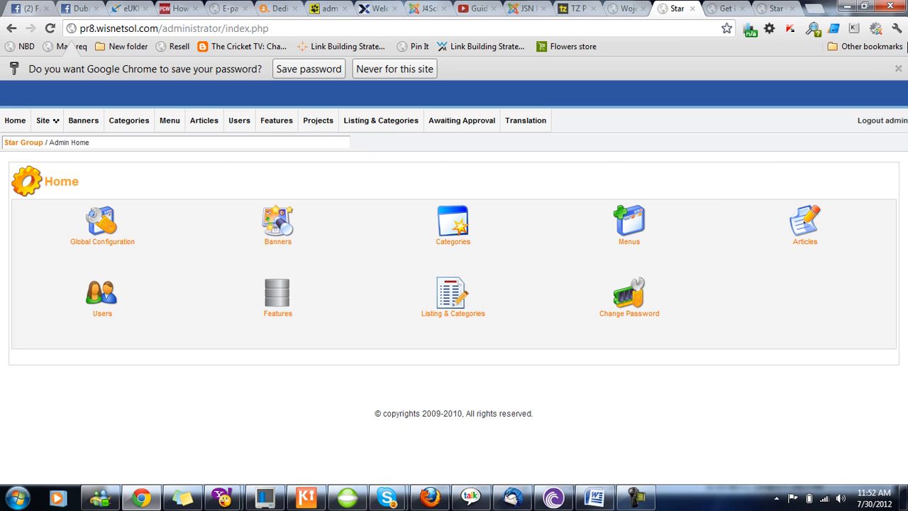
# - Dismiss the save-password prompt and review the site configuration, metadata and mail settings in Global Configuration
pyautogui.click(897, 69)
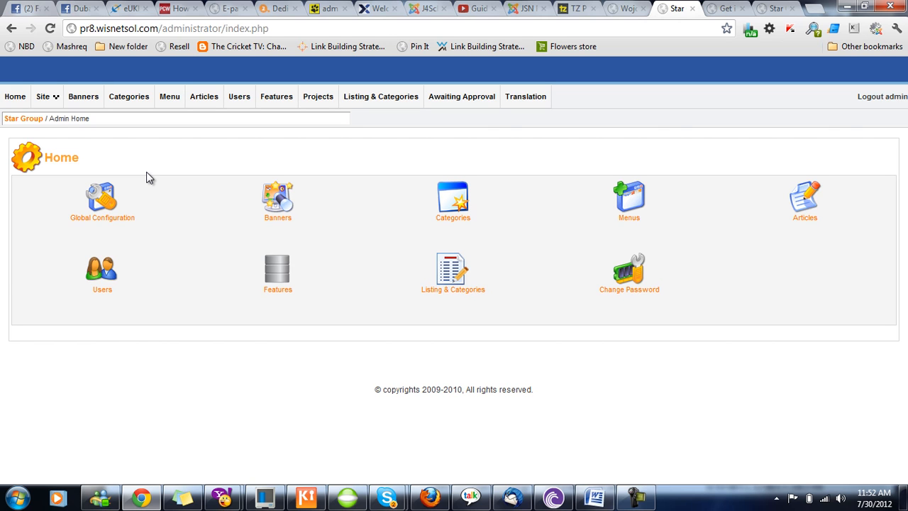
pyautogui.click(111, 205)
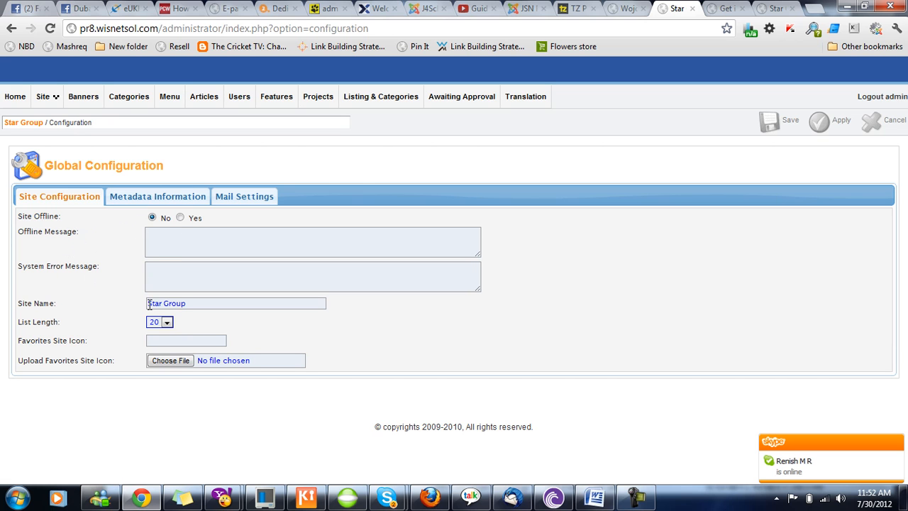
pyautogui.click(143, 196)
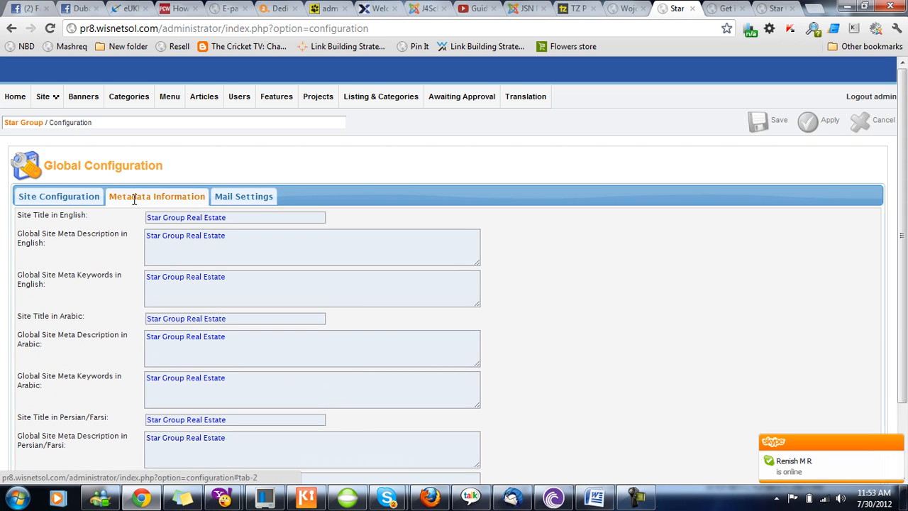
pyautogui.click(255, 195)
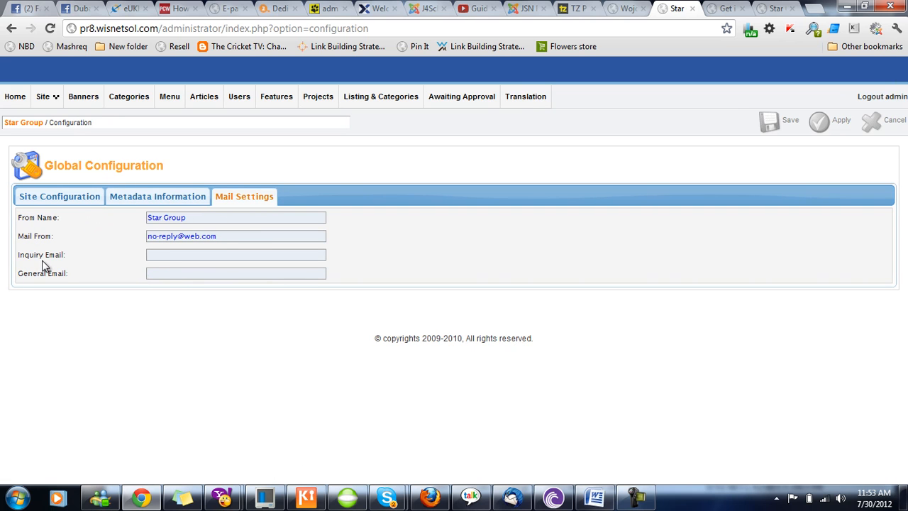
# - View the Users Manager list, and inspect the email and password fields of the login form on the public Star Group site
pyautogui.click(17, 100)
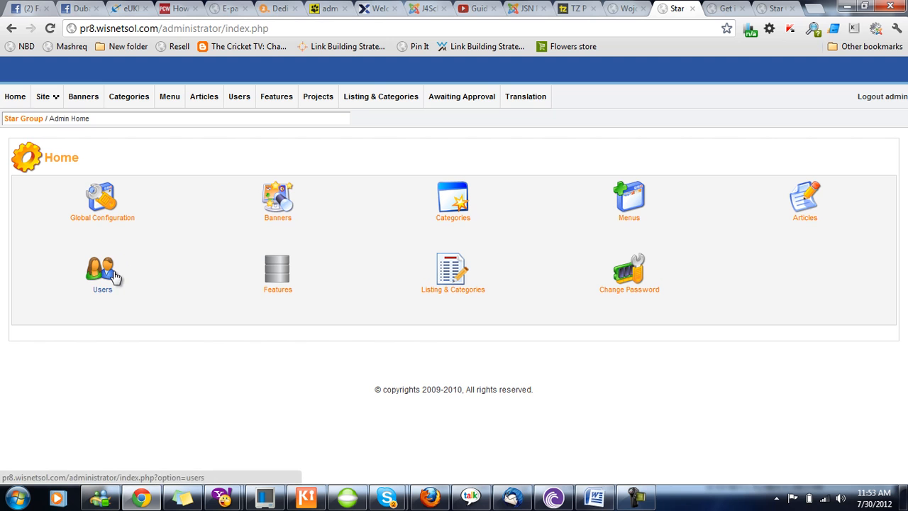
pyautogui.click(113, 275)
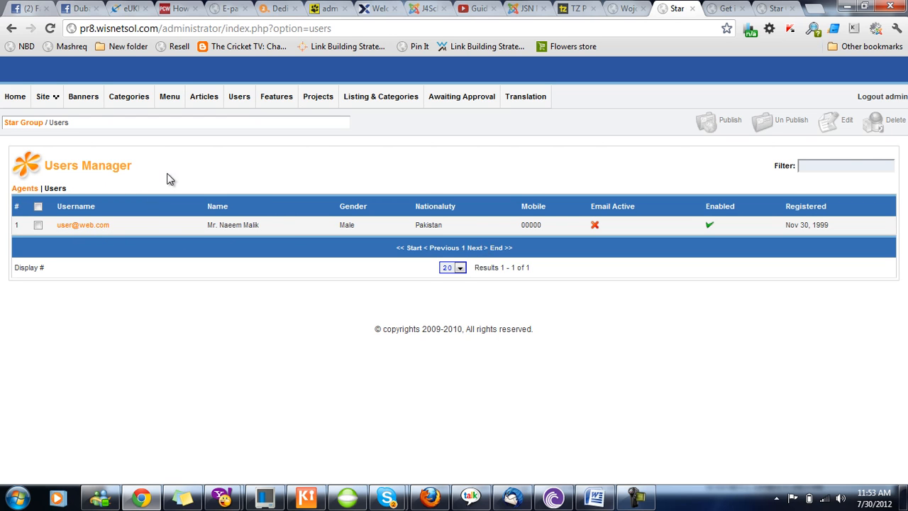
pyautogui.click(780, 7)
pyautogui.click(716, 67)
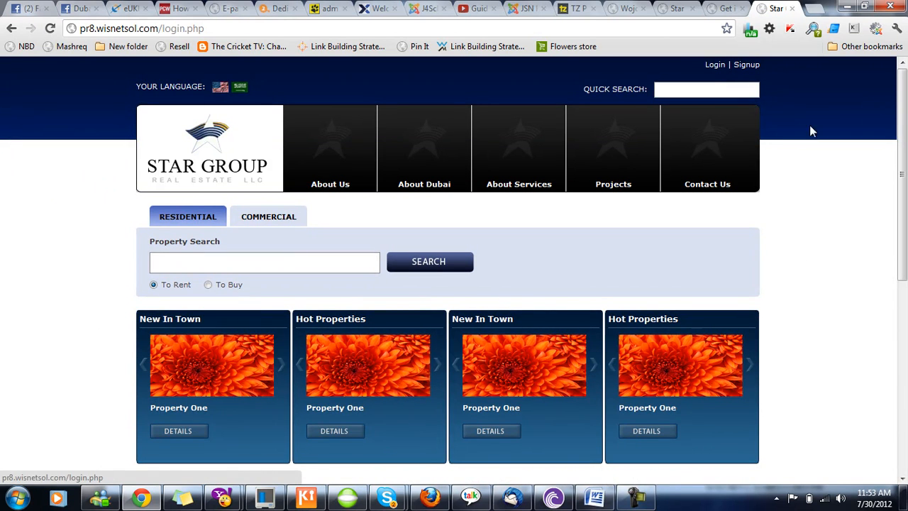
pyautogui.scroll(-3, 835, 202)
pyautogui.scroll(-2, 835, 202)
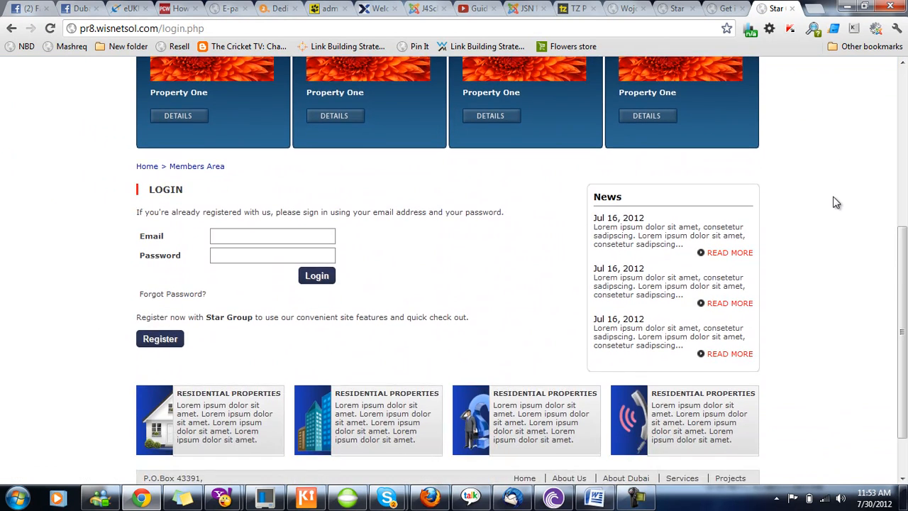
pyautogui.click(268, 240)
pyautogui.click(274, 257)
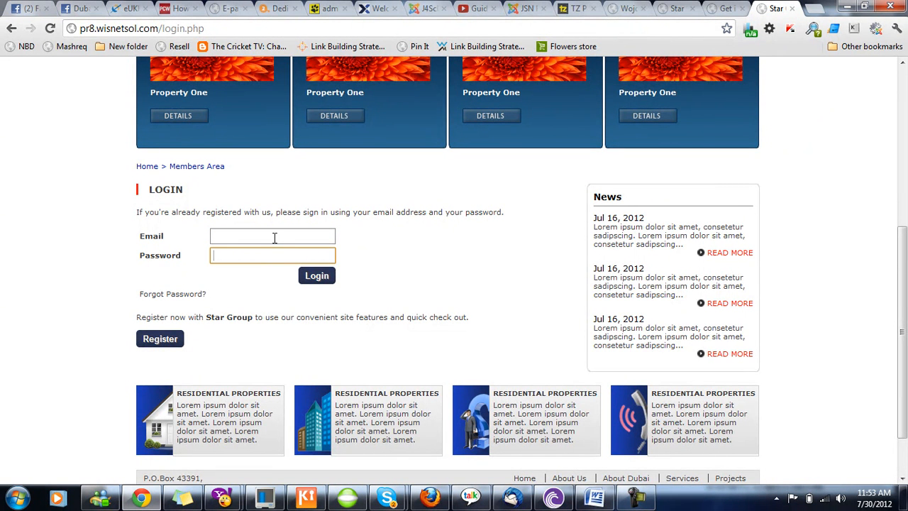
# - Switch back to the Star Group admin panel and open the Banners Manager from its home page
pyautogui.click(720, 9)
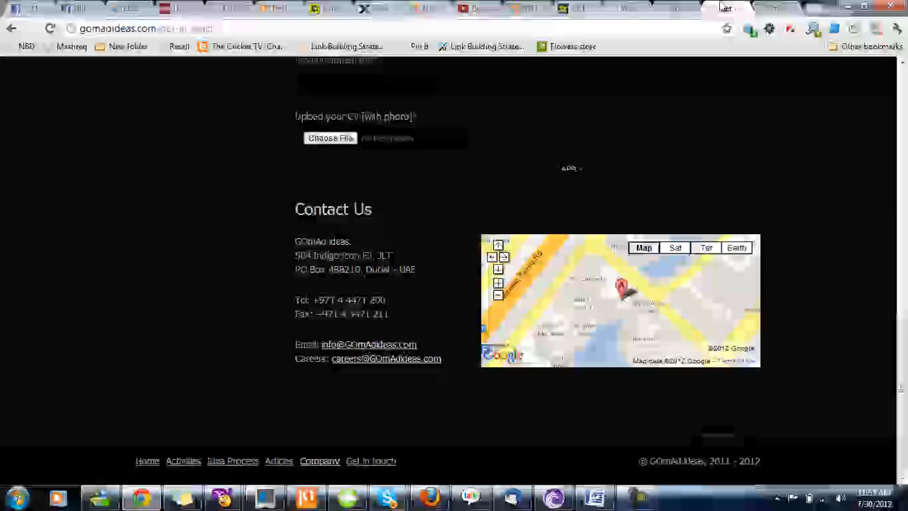
pyautogui.click(627, 9)
pyautogui.click(676, 9)
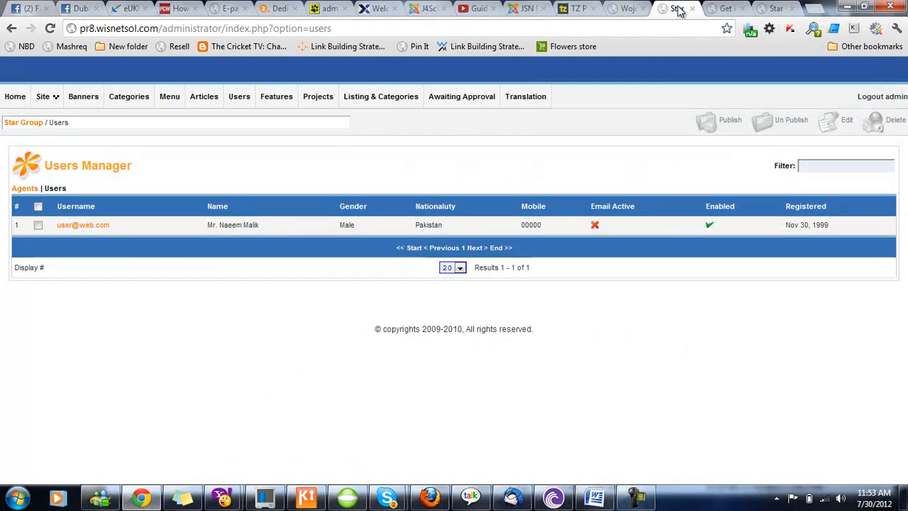
pyautogui.click(14, 97)
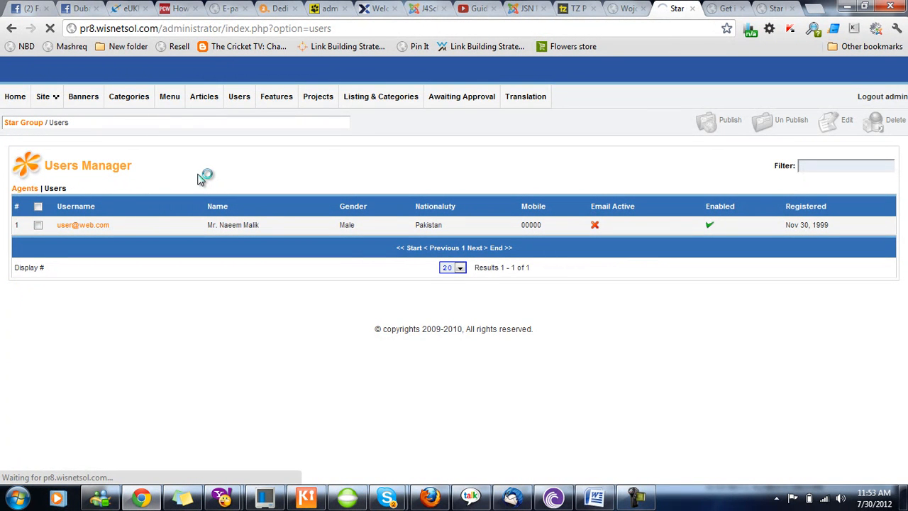
pyautogui.click(17, 104)
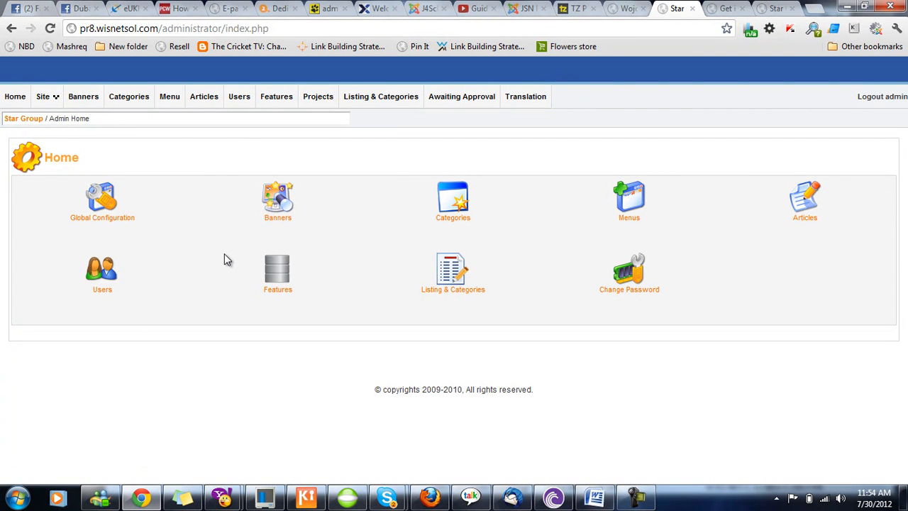
pyautogui.click(291, 203)
# - Close the GOmAd ideas page and open the public Star Group home page to view its banner
pyautogui.click(719, 12)
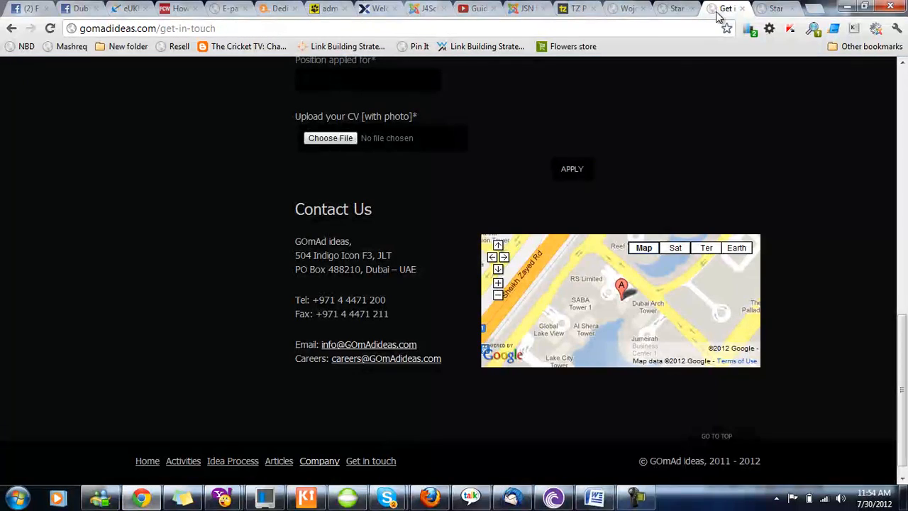
pyautogui.click(762, 10)
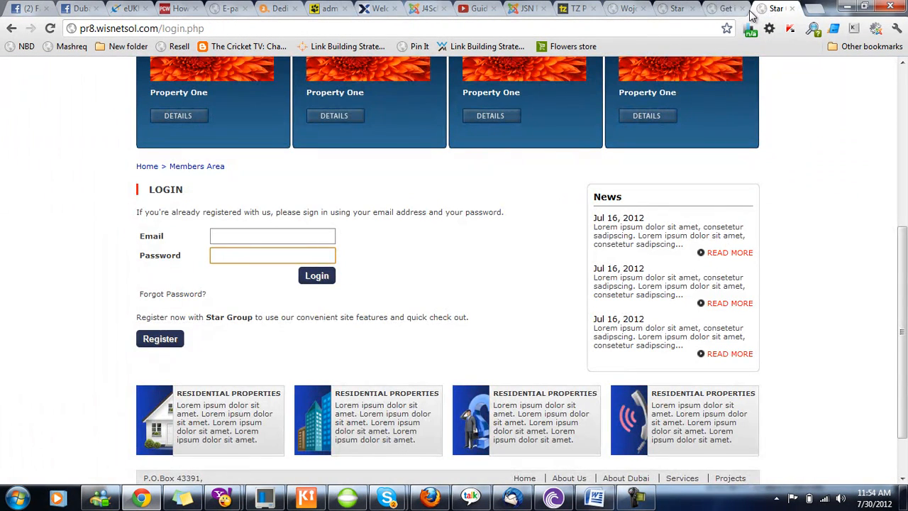
pyautogui.click(742, 9)
pyautogui.scroll(4, 760, 137)
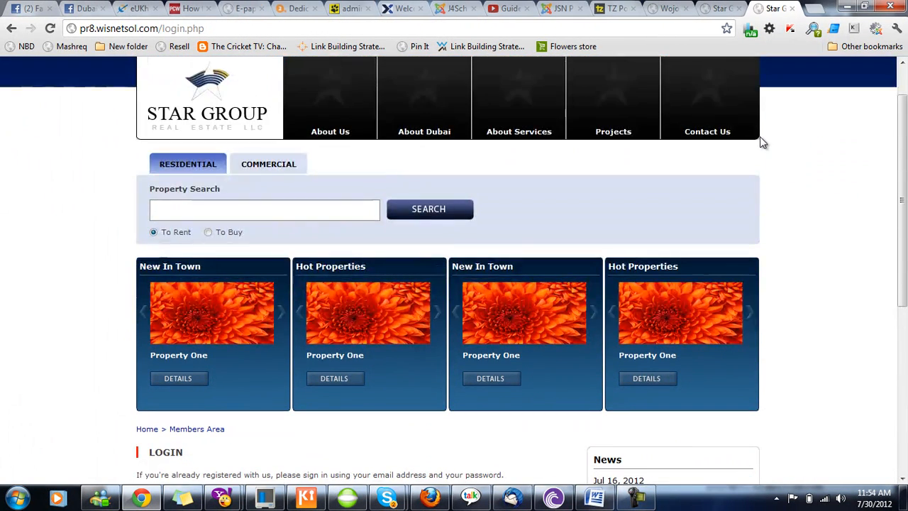
pyautogui.click(205, 107)
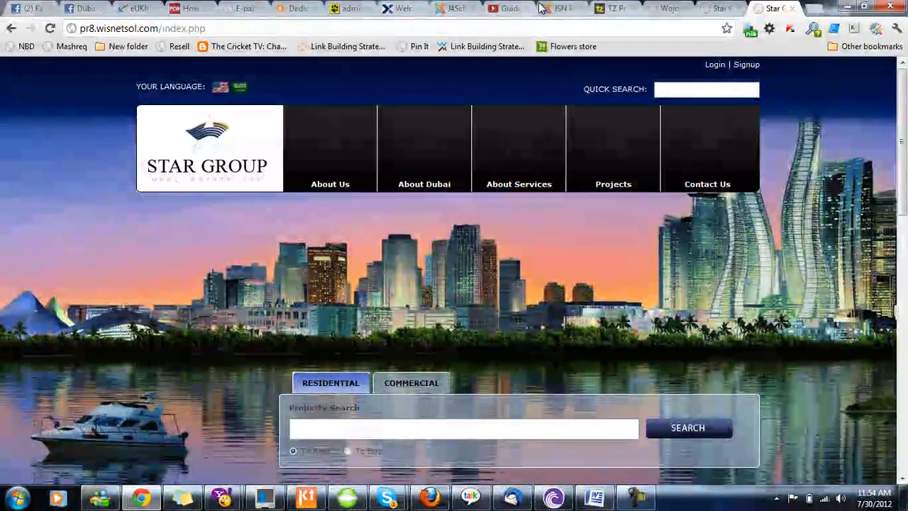
# - Open the first Star Group banner, banner1.gif, in the admin panel and highlight its required image dimensions
pyautogui.click(719, 7)
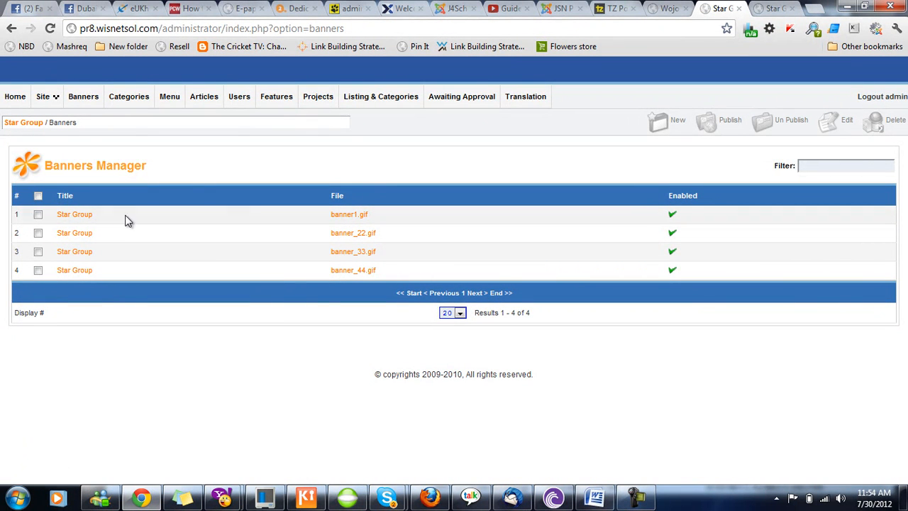
pyautogui.click(76, 216)
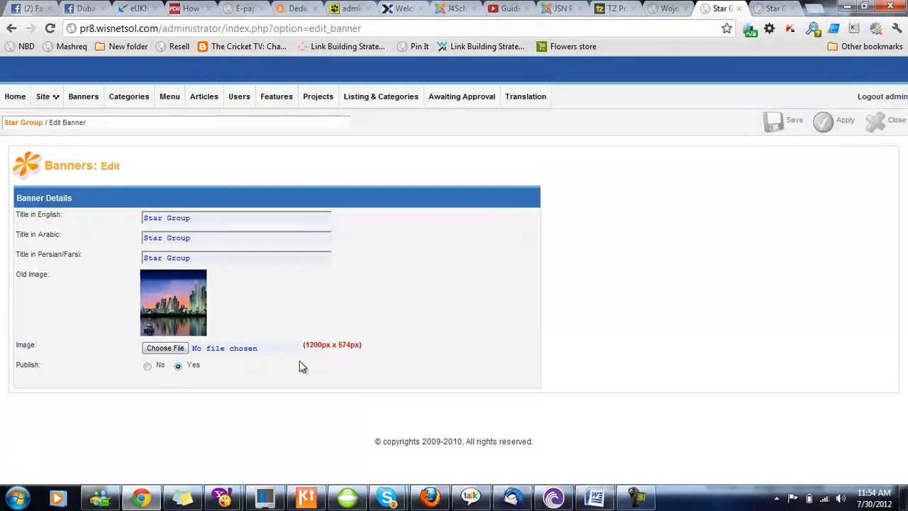
pyautogui.moveTo(305, 345); pyautogui.dragTo(366, 347)
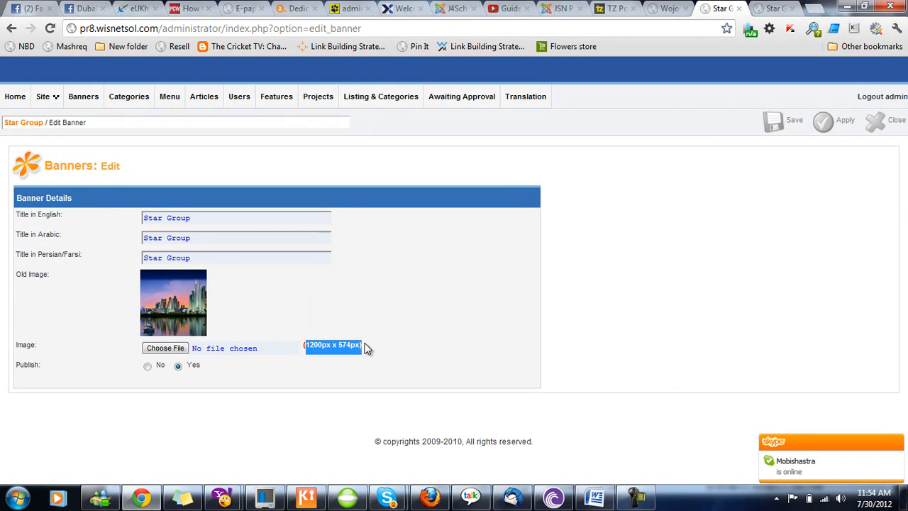
# - Return to the admin home page and open the Features Manager to view the property features
pyautogui.click(16, 102)
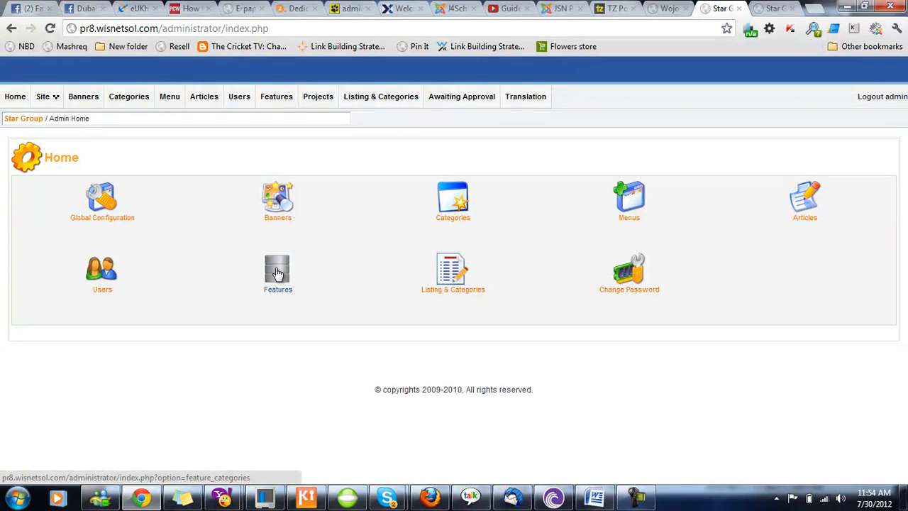
pyautogui.click(277, 273)
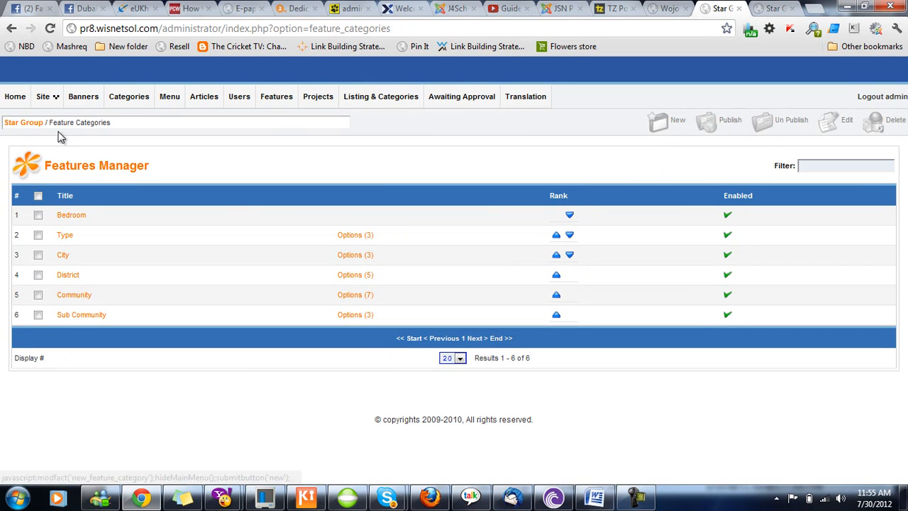
# - Open the Property One item for editing from the To Rent sub category of the Residential listings
pyautogui.click(16, 96)
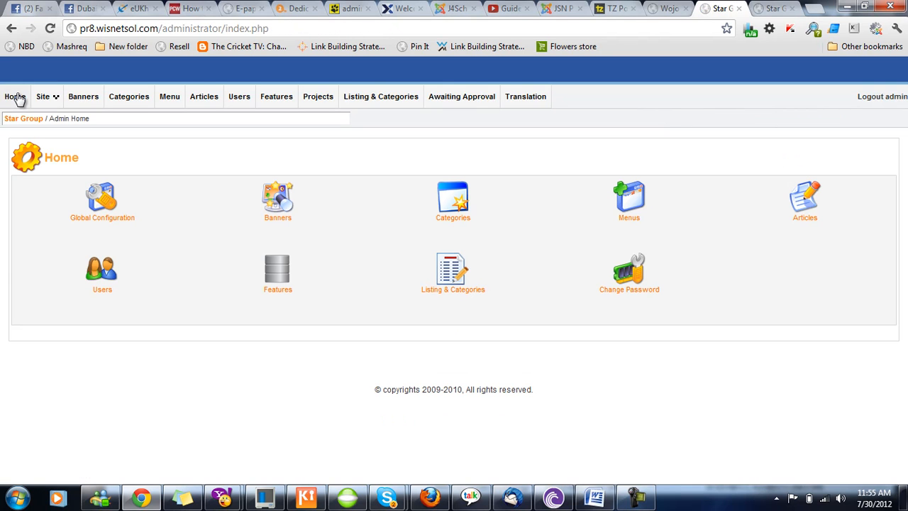
pyautogui.click(430, 293)
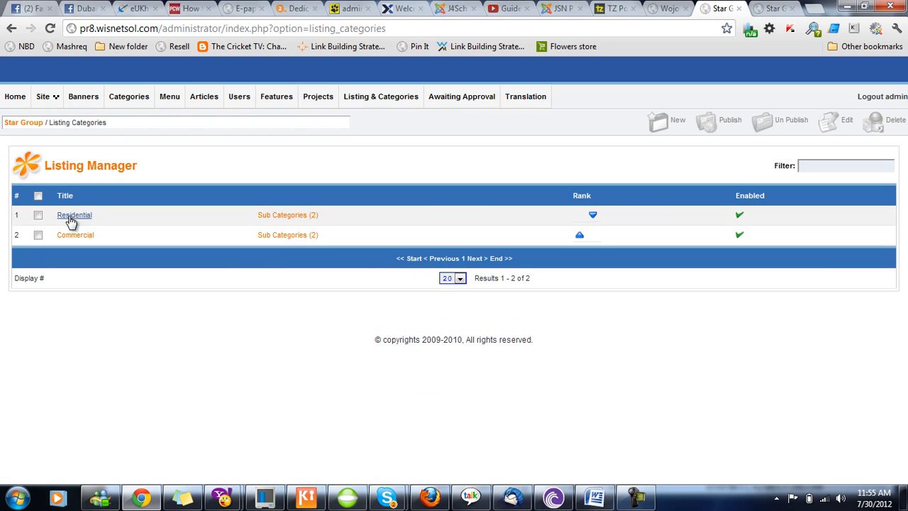
pyautogui.click(301, 219)
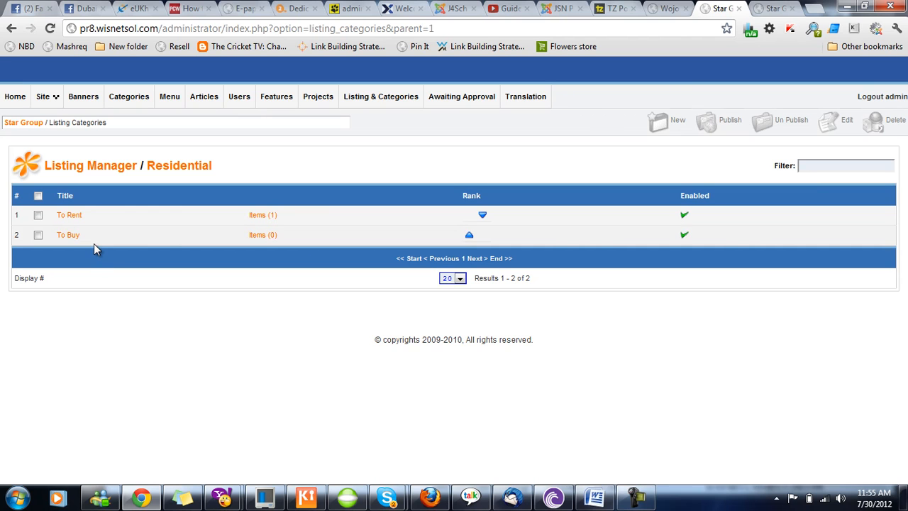
pyautogui.click(261, 216)
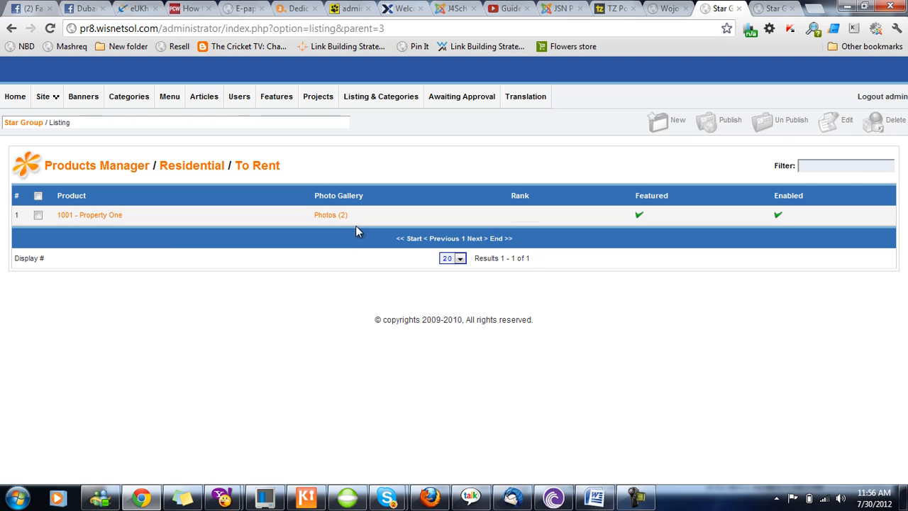
pyautogui.click(82, 217)
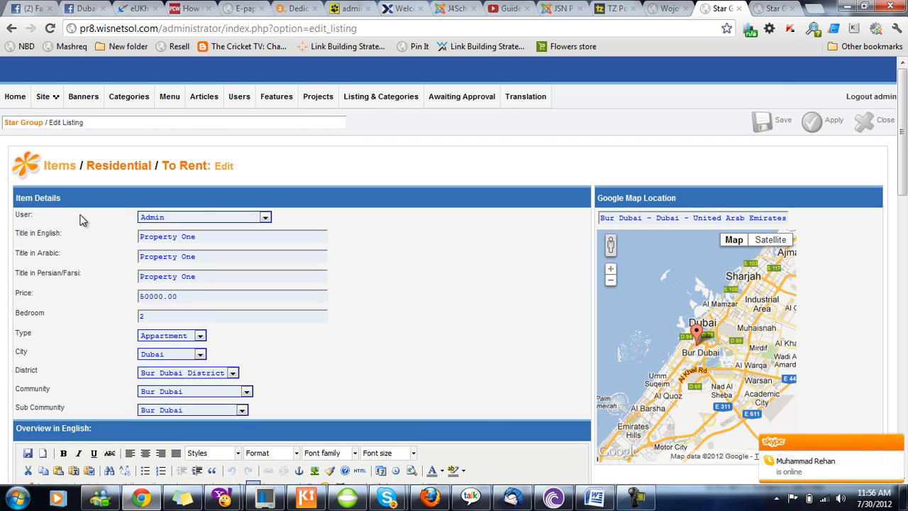
# - Check the available choices for the user assigned to Property One, keeping Admin selected
pyautogui.click(203, 221)
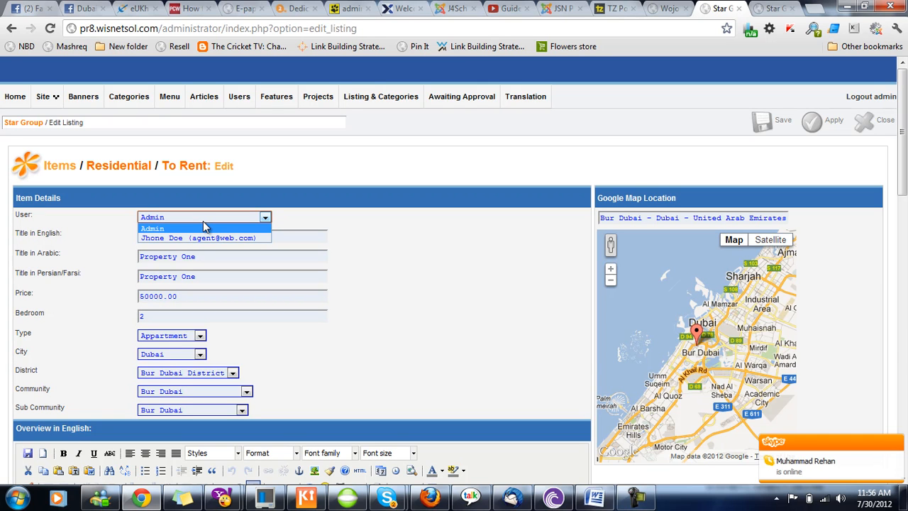
pyautogui.click(203, 221)
pyautogui.click(203, 220)
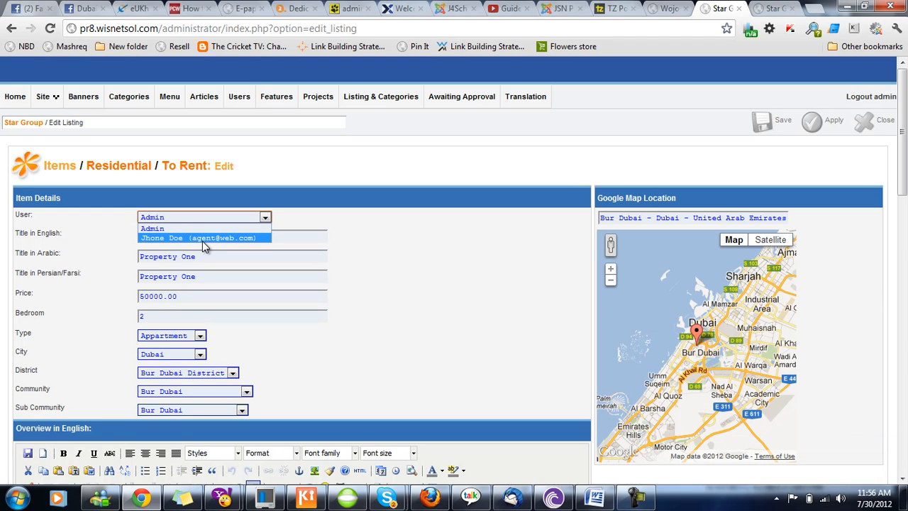
pyautogui.click(91, 241)
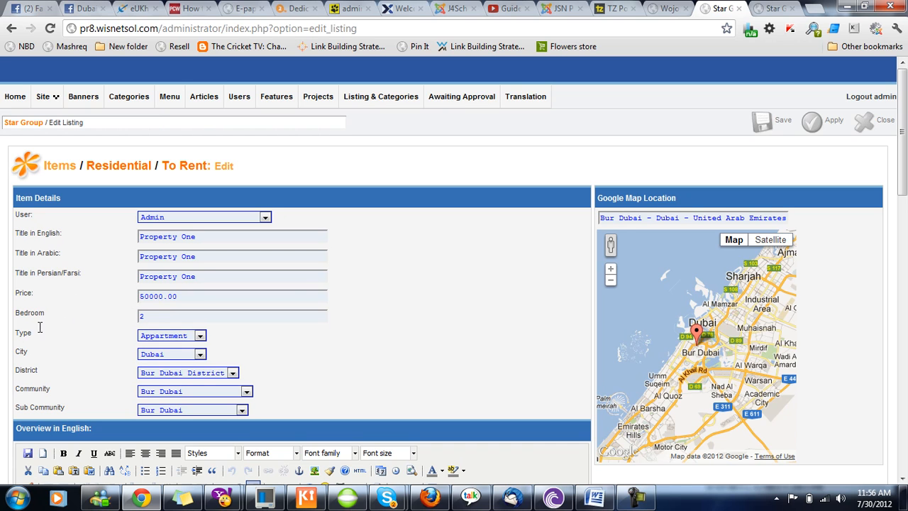
# - Examine Property One's feature fields from Bedroom to Sub Community, including the available Type, District and Community options
pyautogui.moveTo(14, 314); pyautogui.dragTo(255, 414)
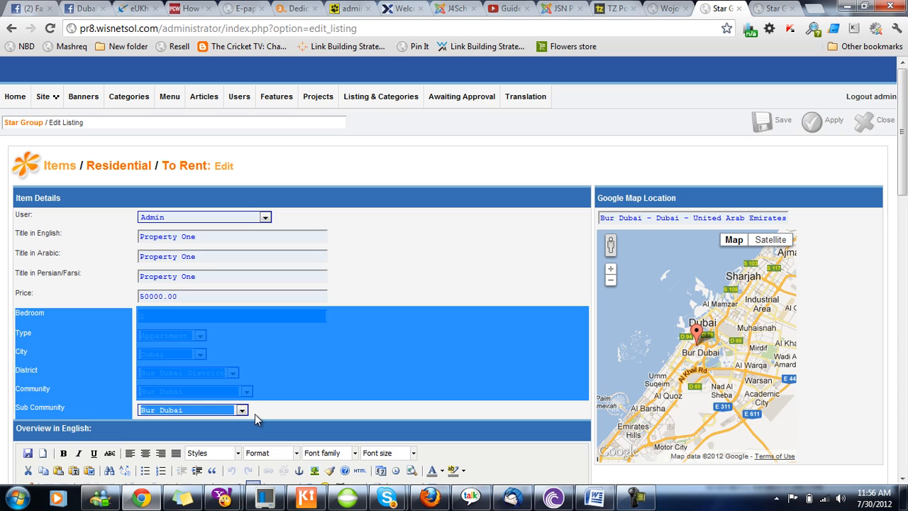
pyautogui.click(255, 413)
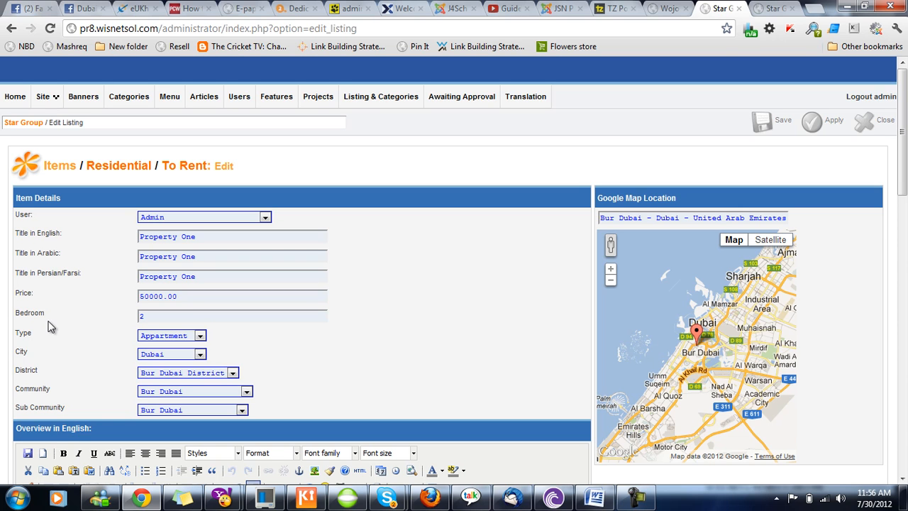
pyautogui.click(194, 341)
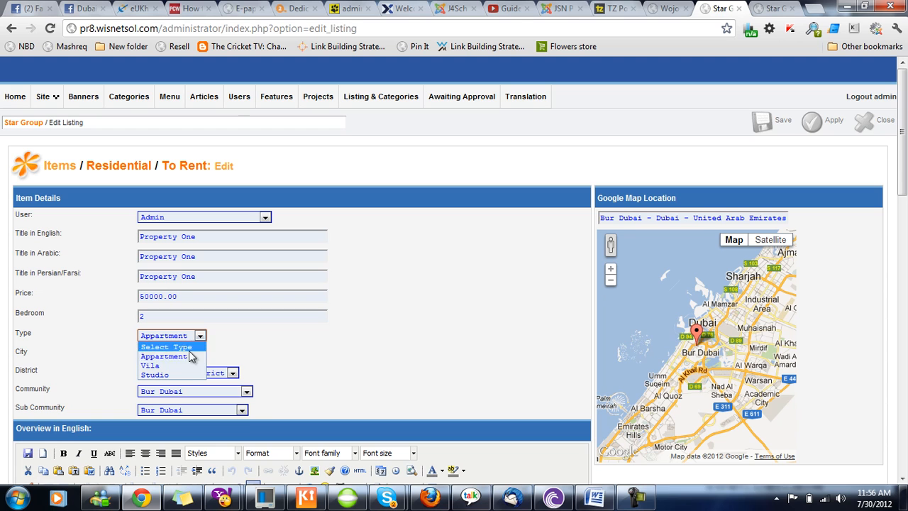
pyautogui.click(232, 373)
pyautogui.click(236, 374)
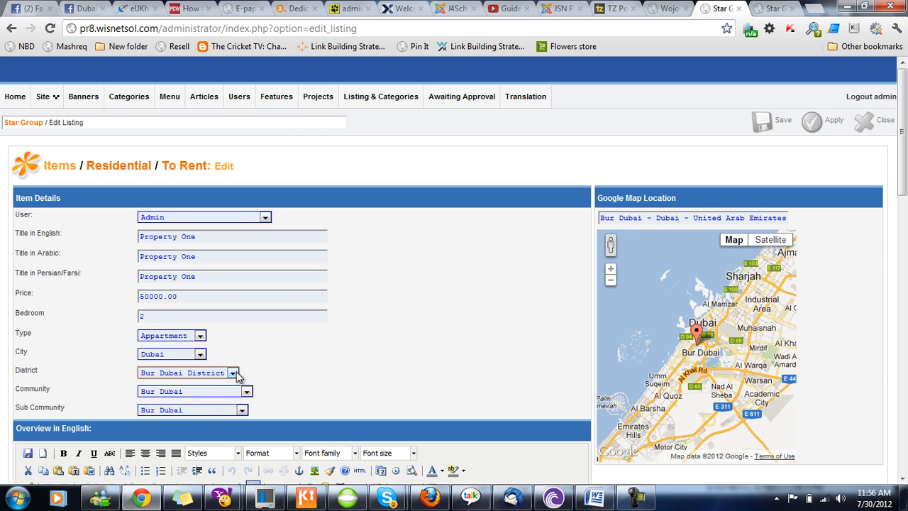
pyautogui.click(248, 392)
pyautogui.click(249, 394)
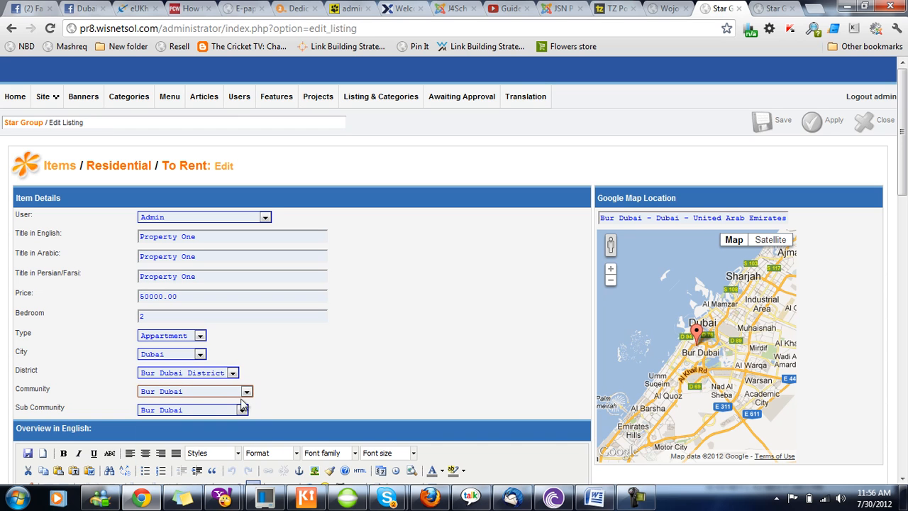
# - Check the available Sub Community and City choices for Property One, leaving both selections as they are
pyautogui.click(242, 410)
pyautogui.click(241, 410)
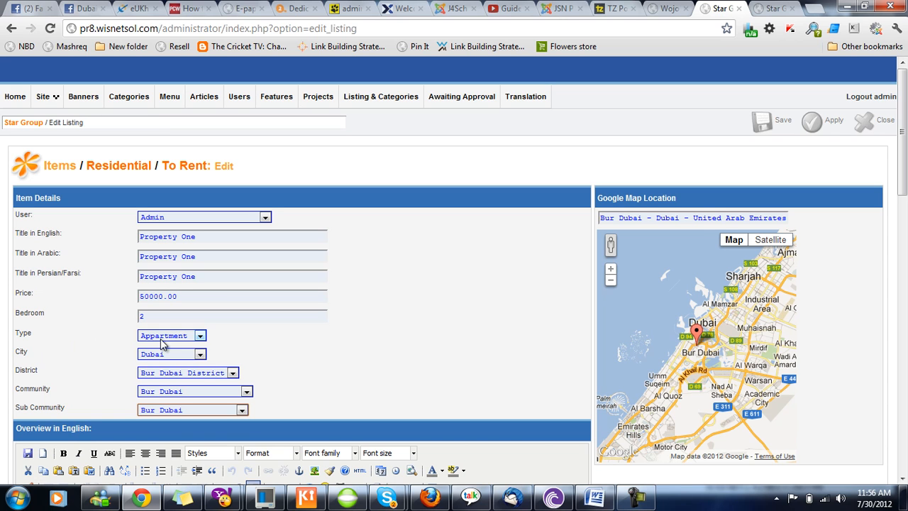
pyautogui.click(194, 356)
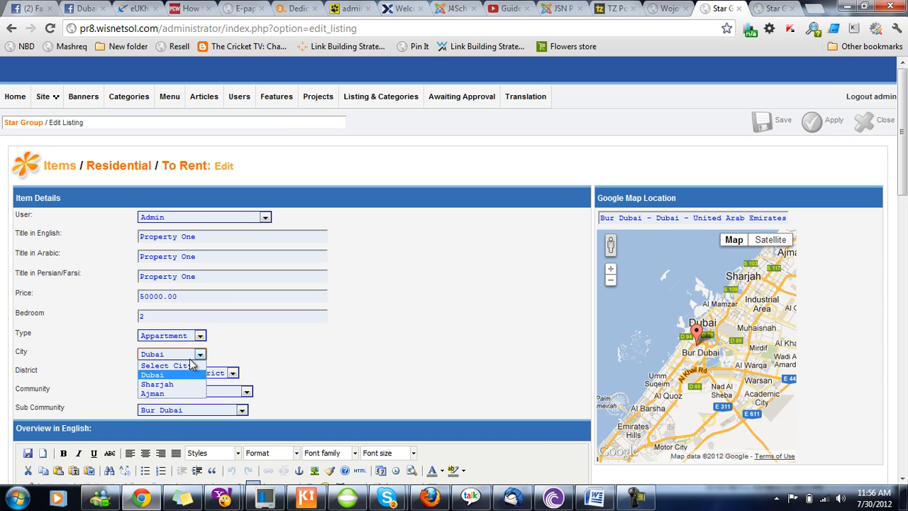
pyautogui.click(306, 352)
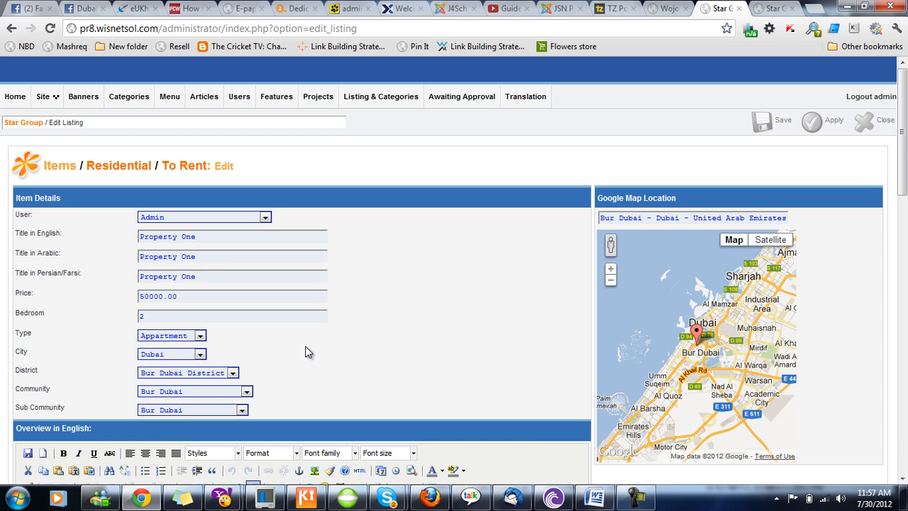
# - Open the Features Manager in a separate browser tab and display the options of the City feature
pyautogui.rightClick(282, 99)
pyautogui.click(306, 106)
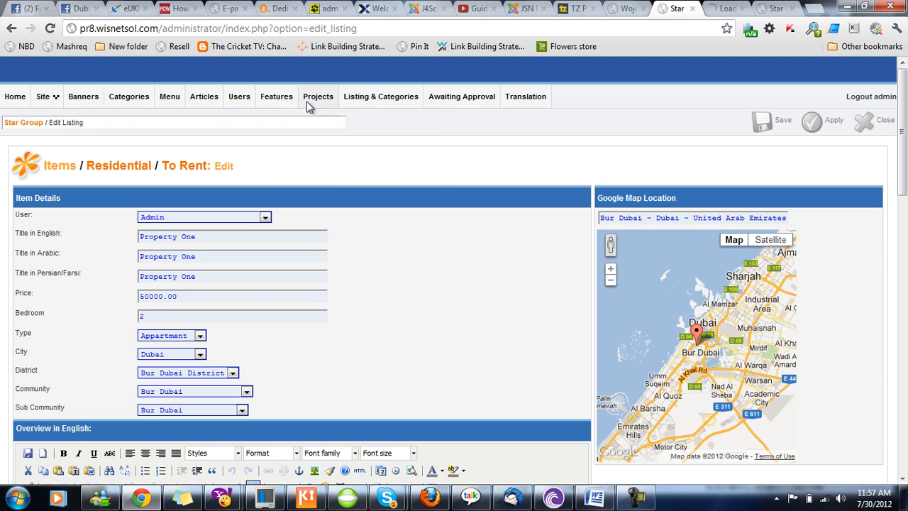
pyautogui.click(725, 7)
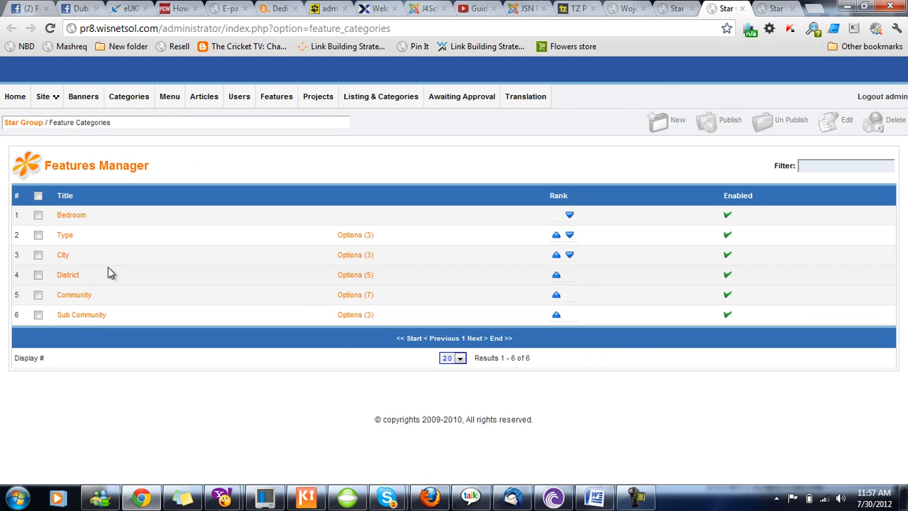
pyautogui.click(363, 261)
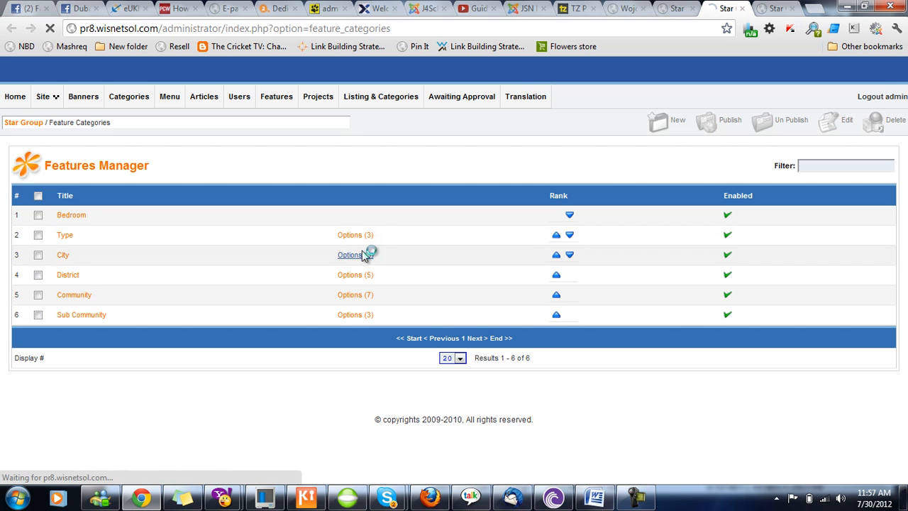
# - Check the City choices in the Property One listing against the City feature's options, keeping Dubai selected
pyautogui.click(671, 11)
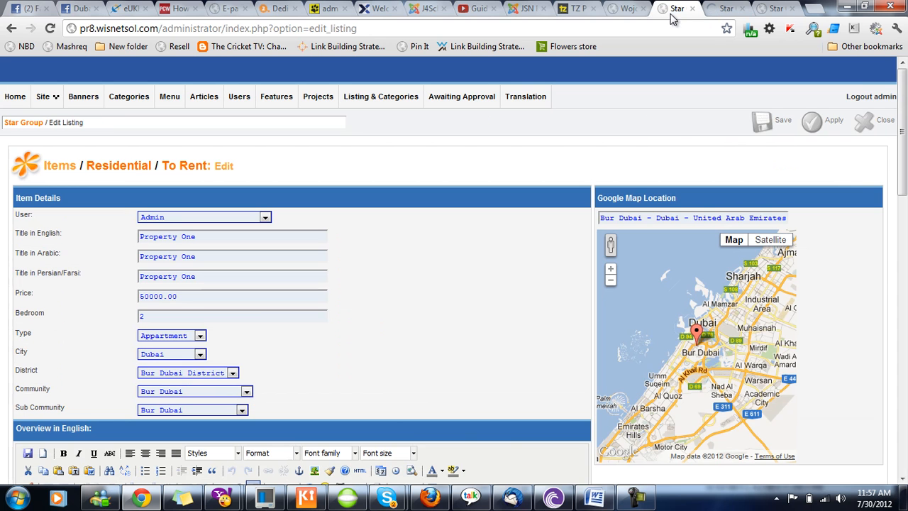
pyautogui.click(201, 354)
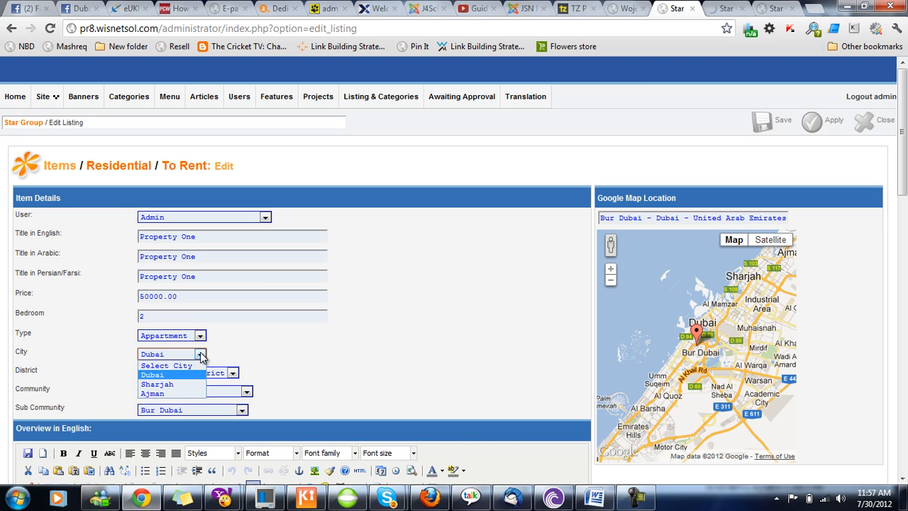
pyautogui.click(201, 355)
pyautogui.click(720, 27)
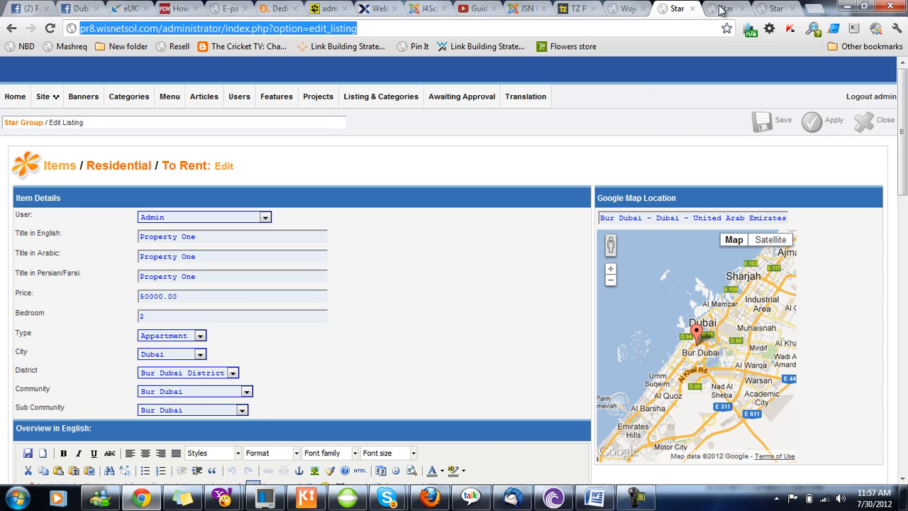
# - Add a new City option in the Features Manager with the English title Abu Dhabi and save it
pyautogui.click(723, 9)
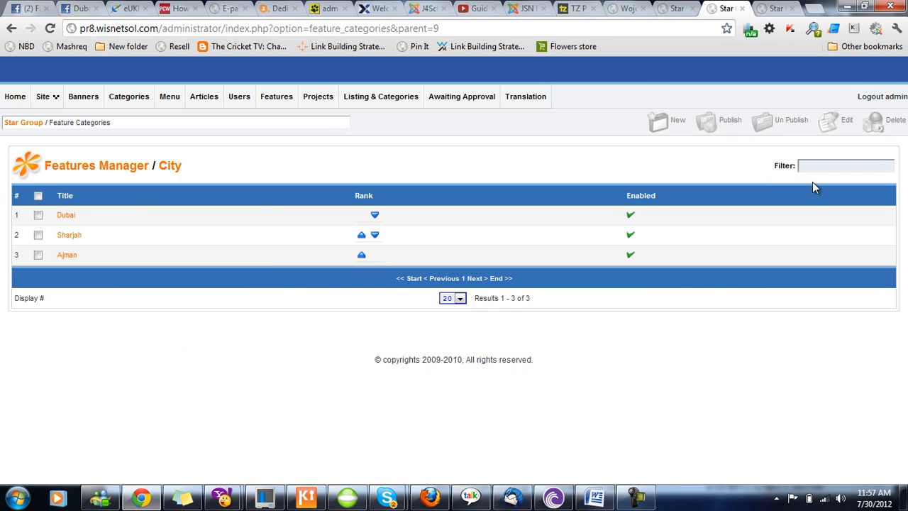
pyautogui.click(663, 125)
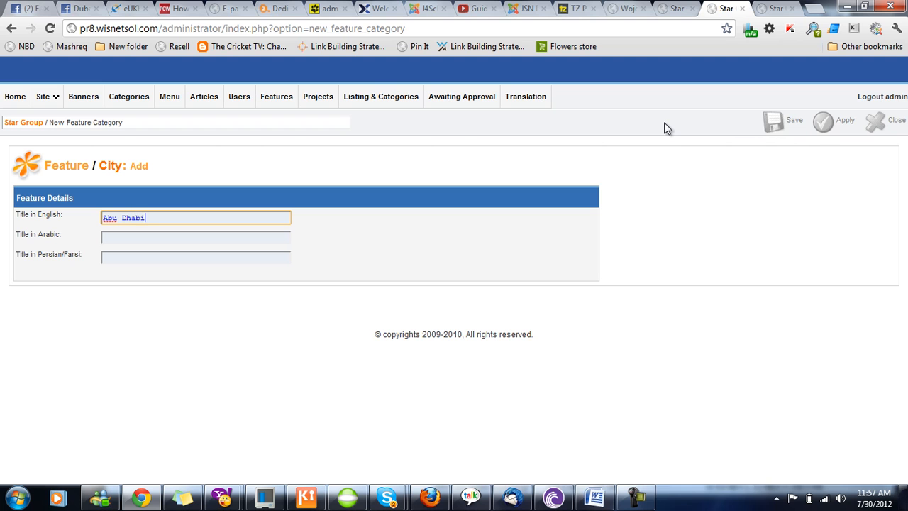
pyautogui.write('Abu Dhabi')
pyautogui.click(773, 124)
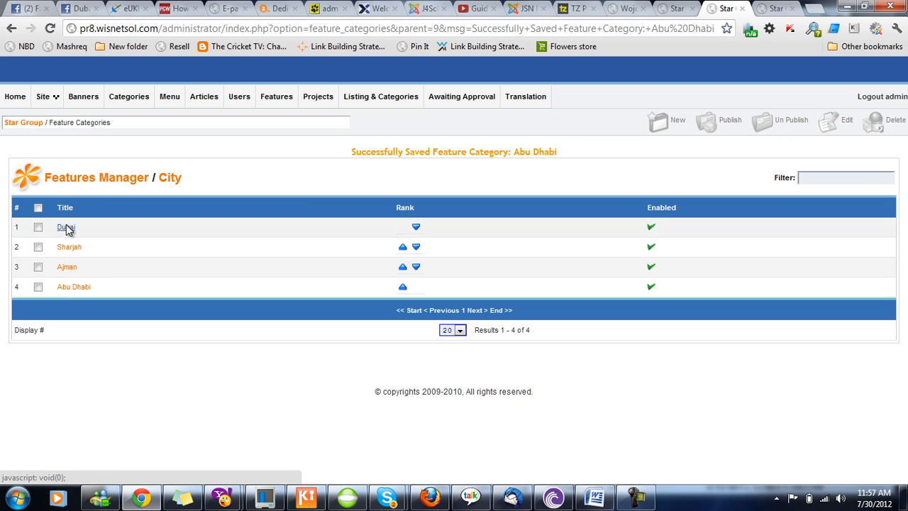
# - Reload the Property One listing and check its City choices for Abu Dhabi, keeping Dubai selected
pyautogui.click(670, 9)
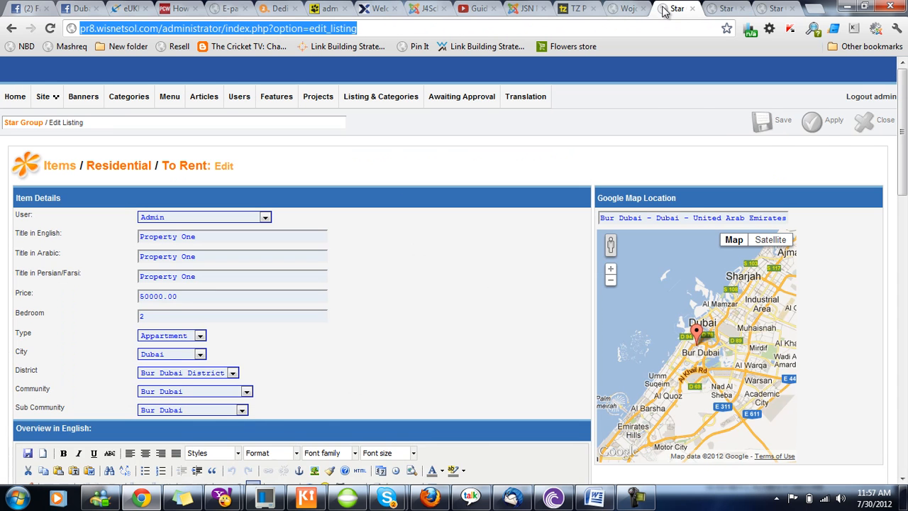
pyautogui.click(48, 29)
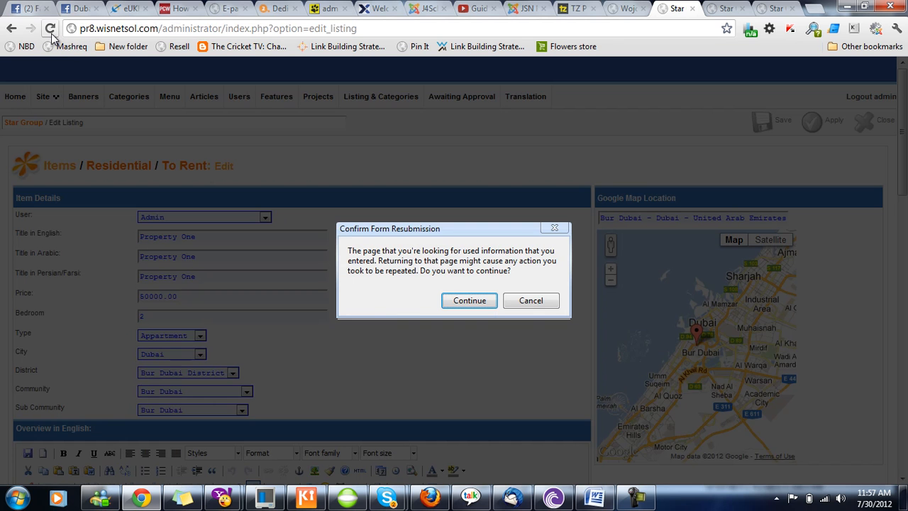
pyautogui.click(482, 303)
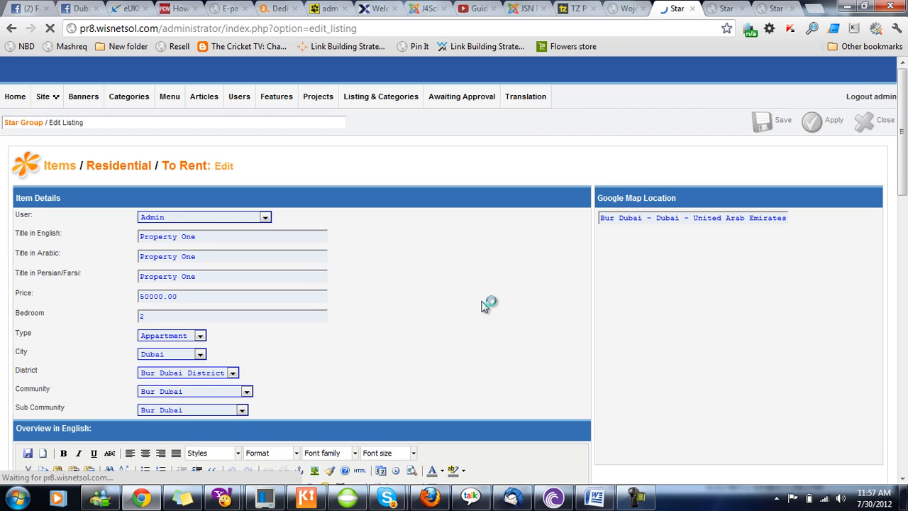
pyautogui.click(200, 353)
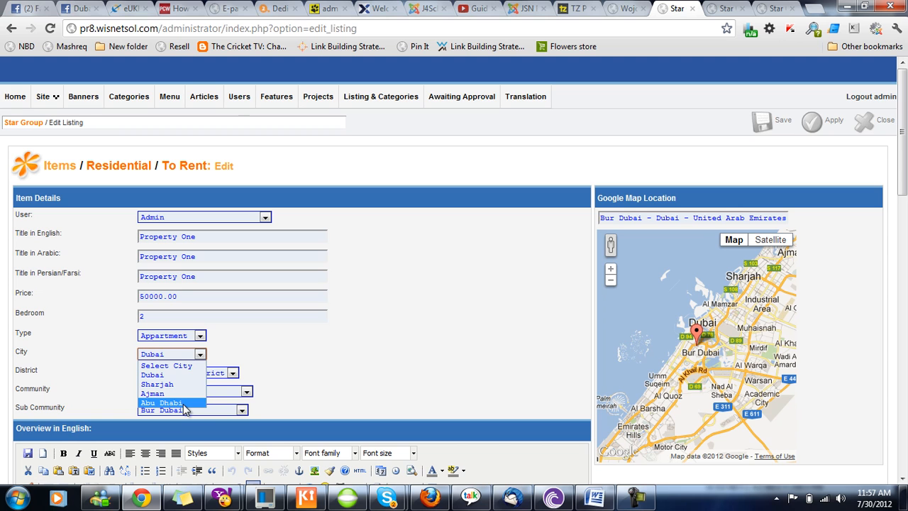
pyautogui.click(437, 327)
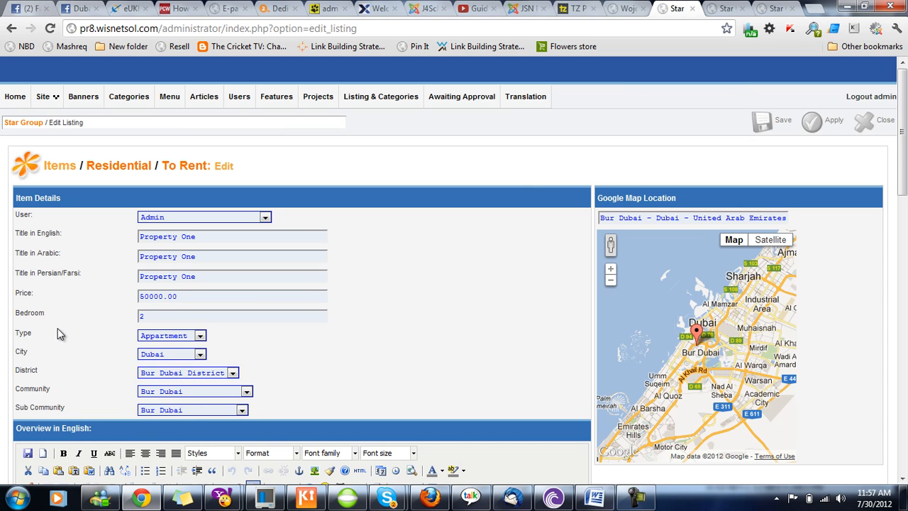
# - Add a top-level feature with the English title Bathrooms, no parent category and the Text Box type, and save it
pyautogui.click(722, 9)
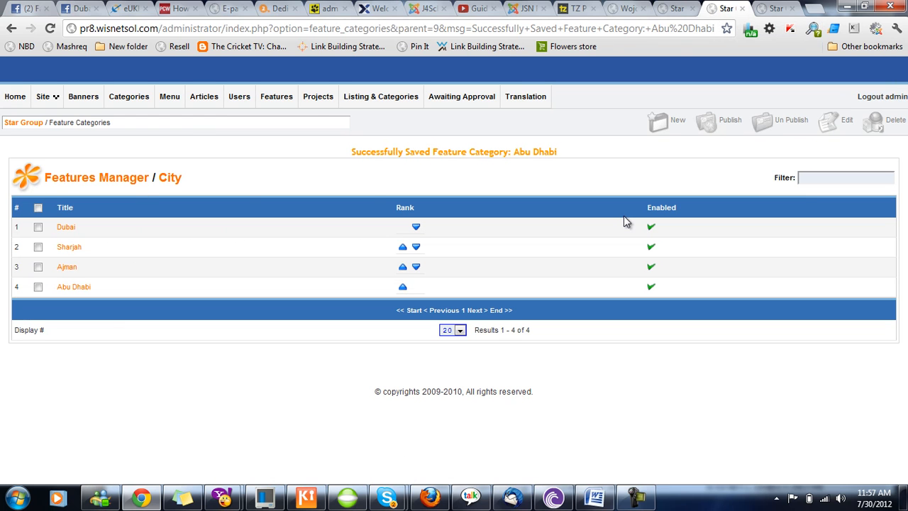
pyautogui.click(139, 178)
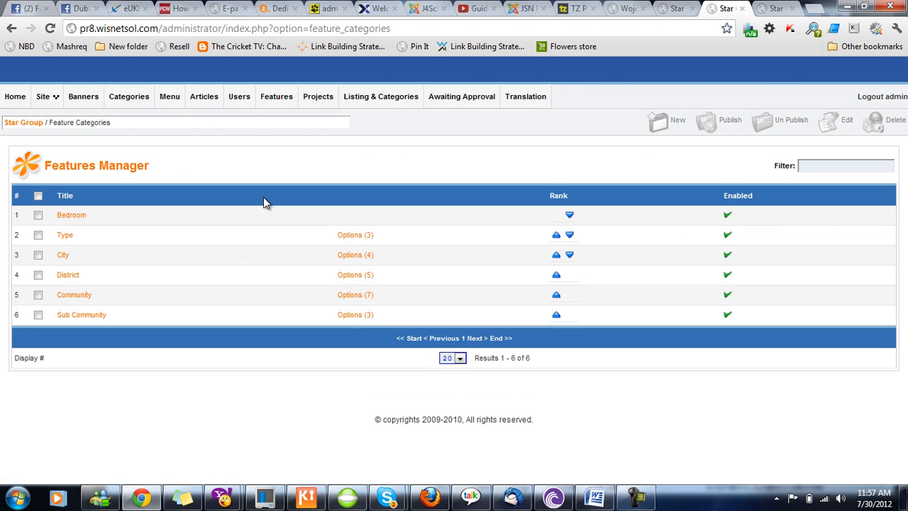
pyautogui.click(671, 128)
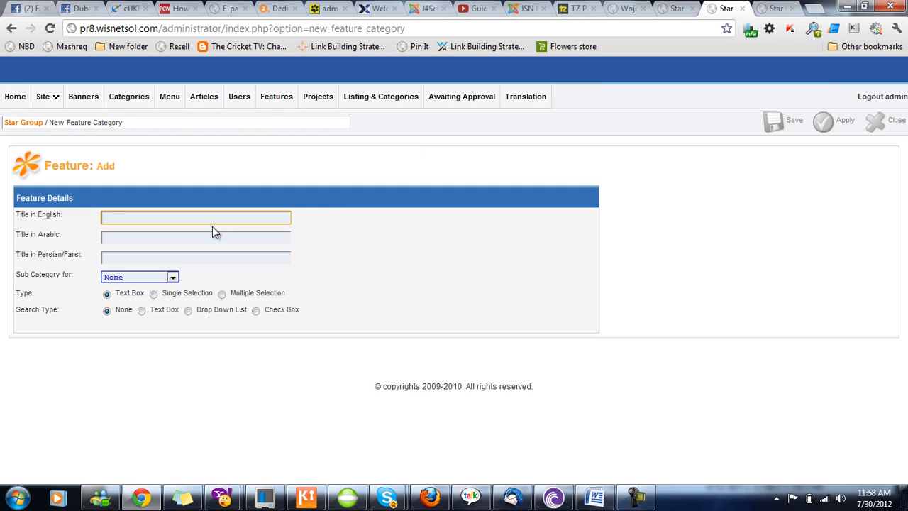
pyautogui.click(212, 224)
pyautogui.write('`Bathrooms')
pyautogui.press('Home')
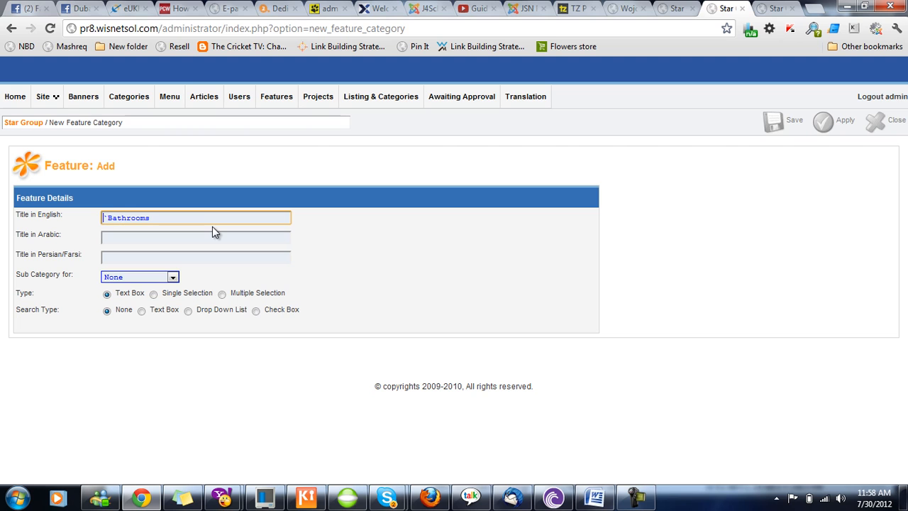
pyautogui.press('Delete')
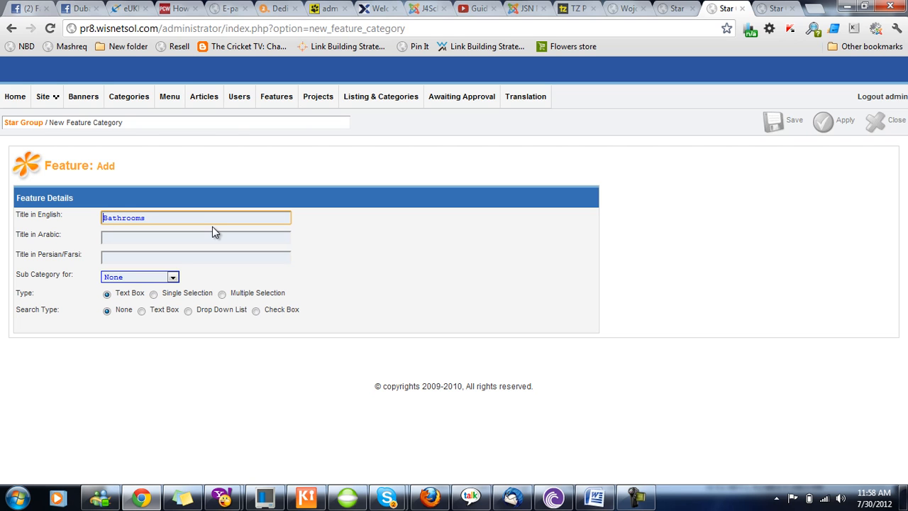
pyautogui.click(156, 279)
pyautogui.click(157, 287)
pyautogui.click(771, 119)
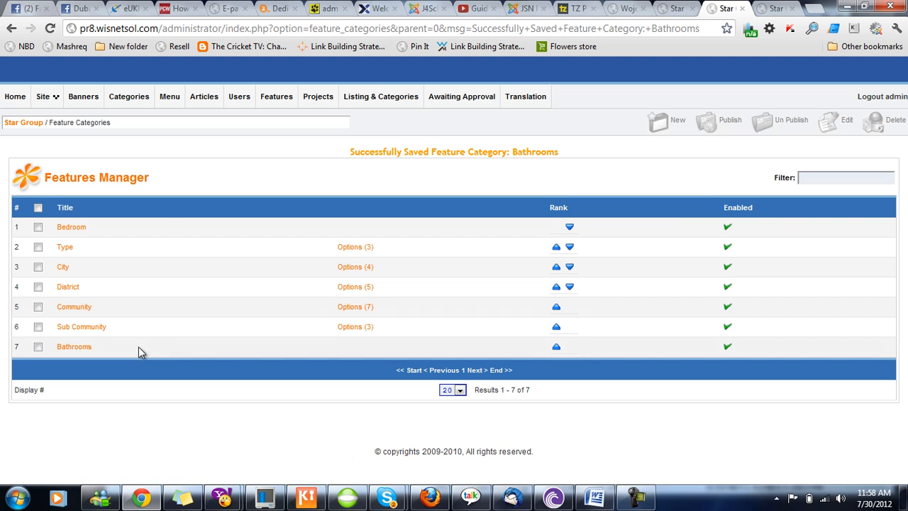
# - Move the Bathrooms feature up the ranking to third place, directly below Type
pyautogui.click(556, 347)
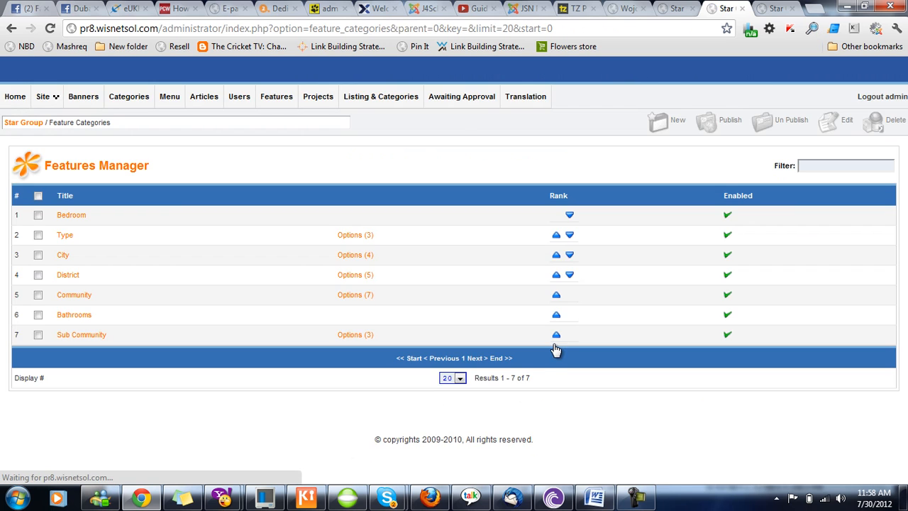
pyautogui.click(556, 315)
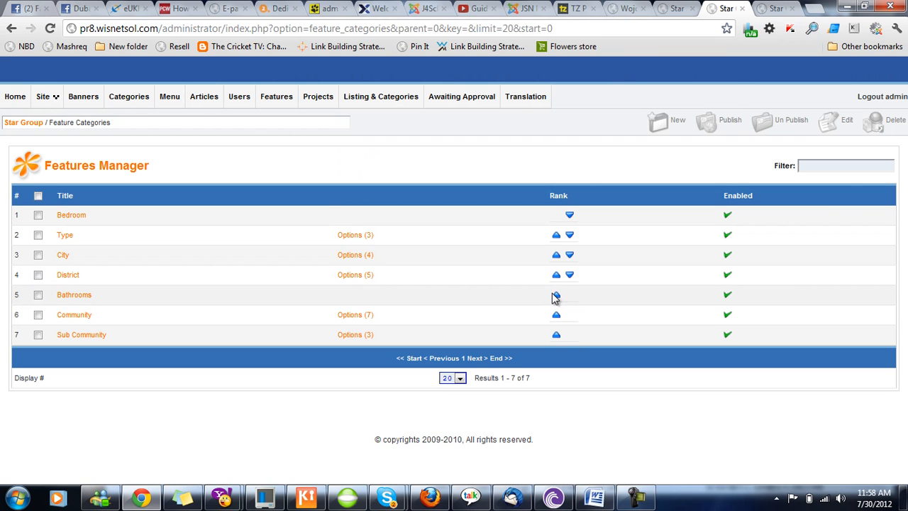
pyautogui.click(557, 296)
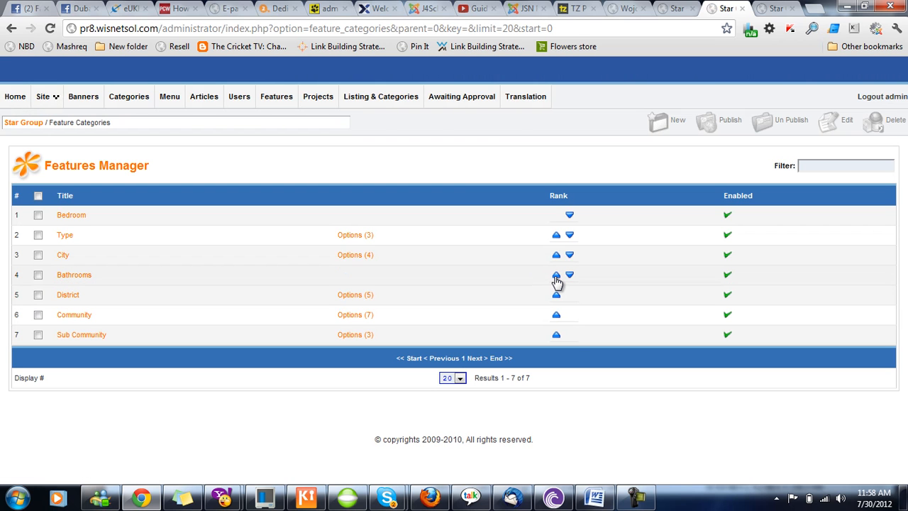
pyautogui.click(557, 277)
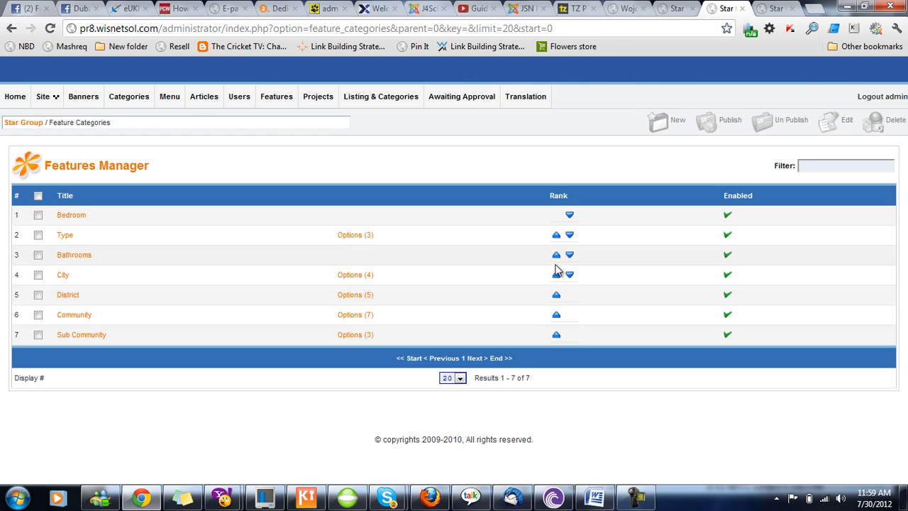
pyautogui.click(556, 258)
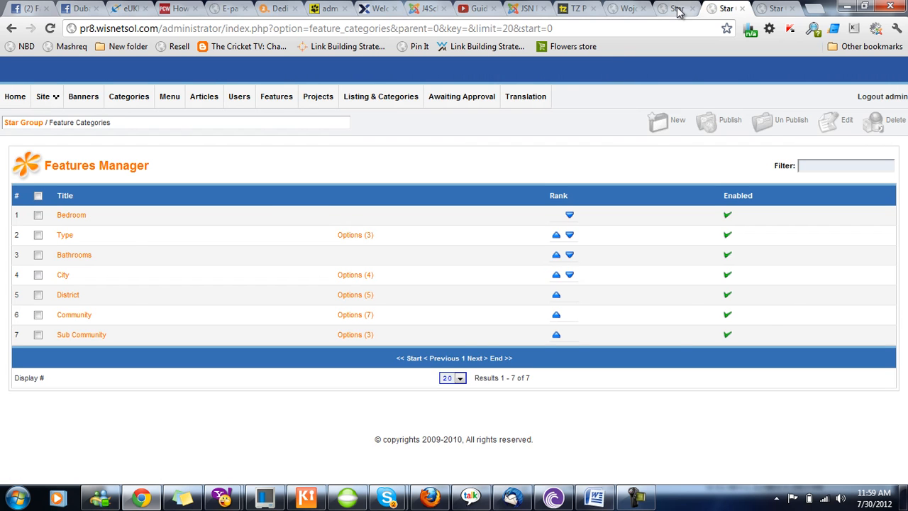
# - Reload the Property One listing, confirming the form resubmission, to check its fields for Bathrooms
pyautogui.click(674, 8)
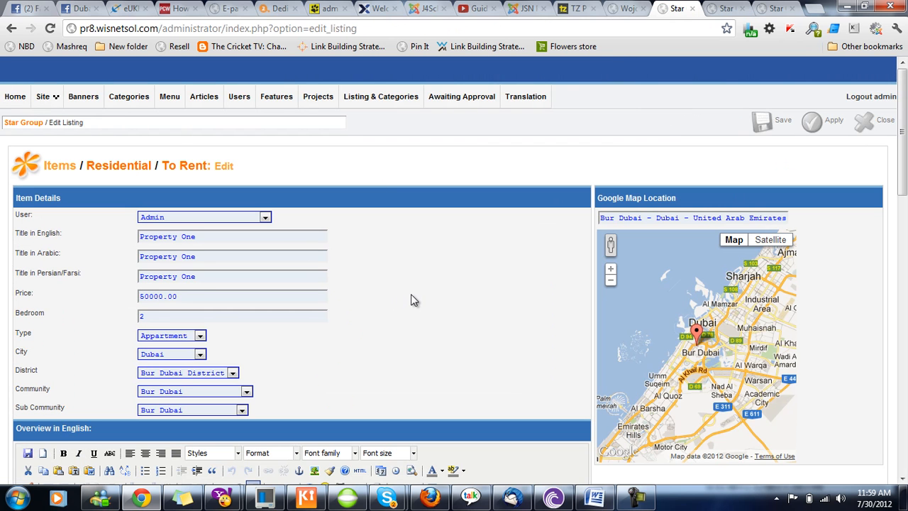
pyautogui.press('F5')
pyautogui.press('Return')
# - Open the Residential category from the Listing Manager to review its feature selection, and close it without saving
pyautogui.click(725, 10)
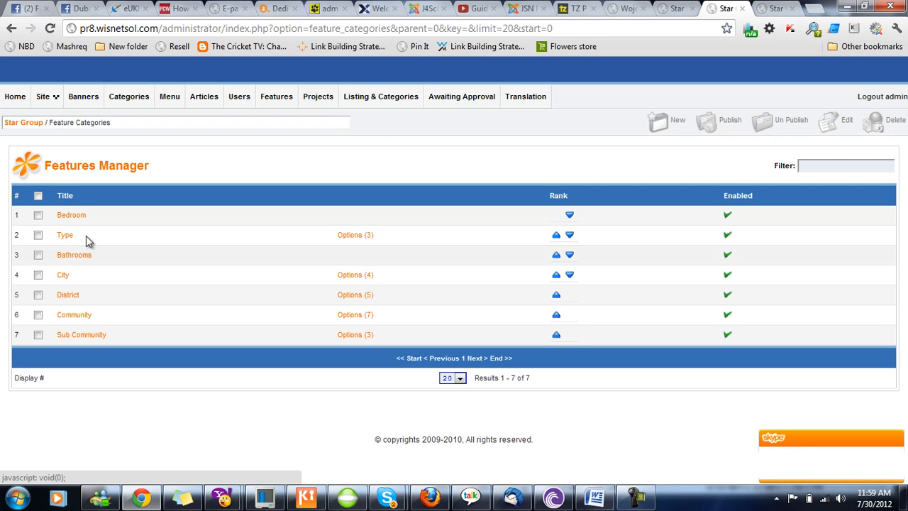
pyautogui.click(376, 99)
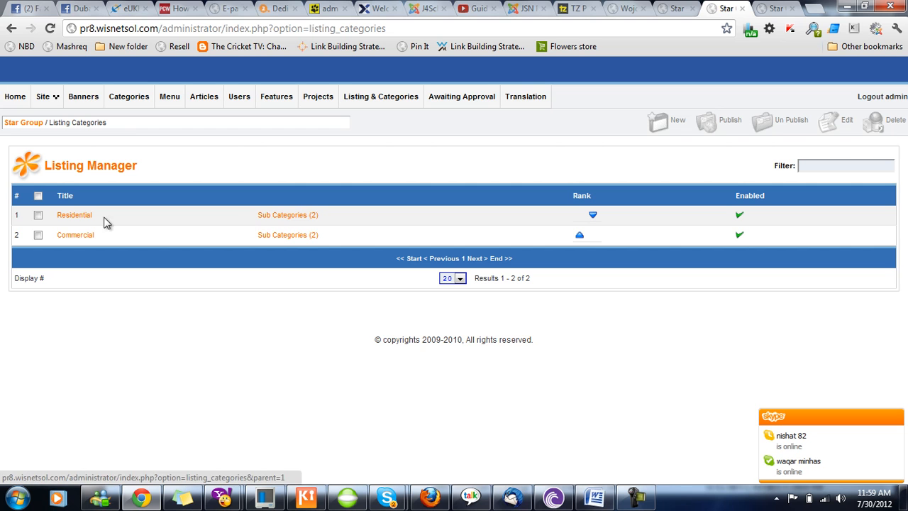
pyautogui.click(75, 215)
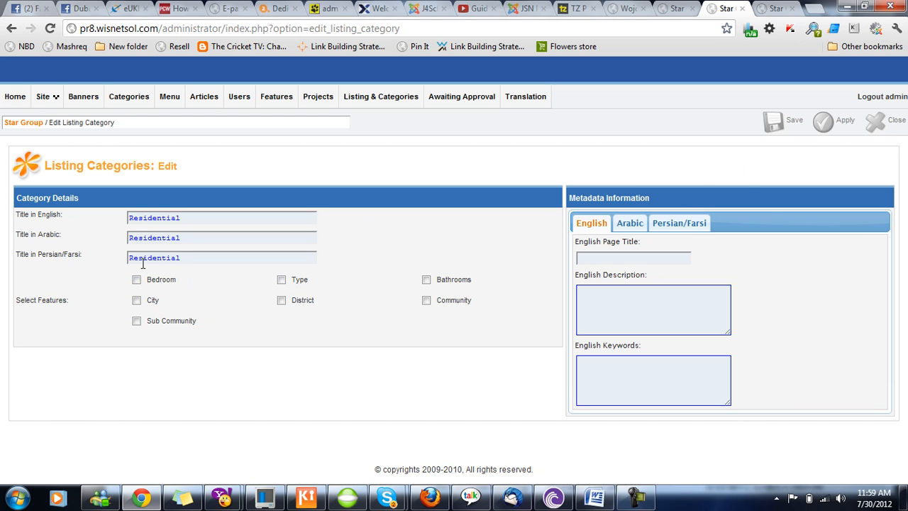
pyautogui.click(875, 121)
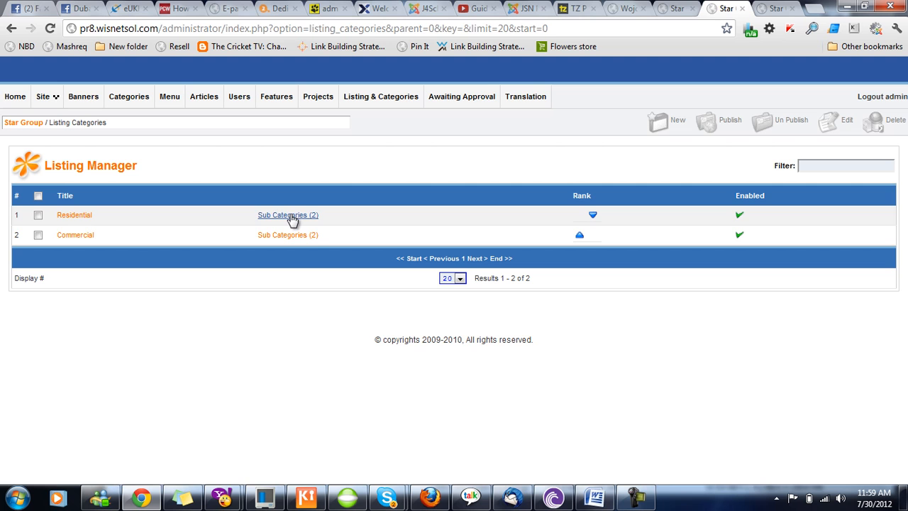
# - Enable the Bathrooms feature for the To Rent subcategory of Residential and save the category
pyautogui.click(291, 216)
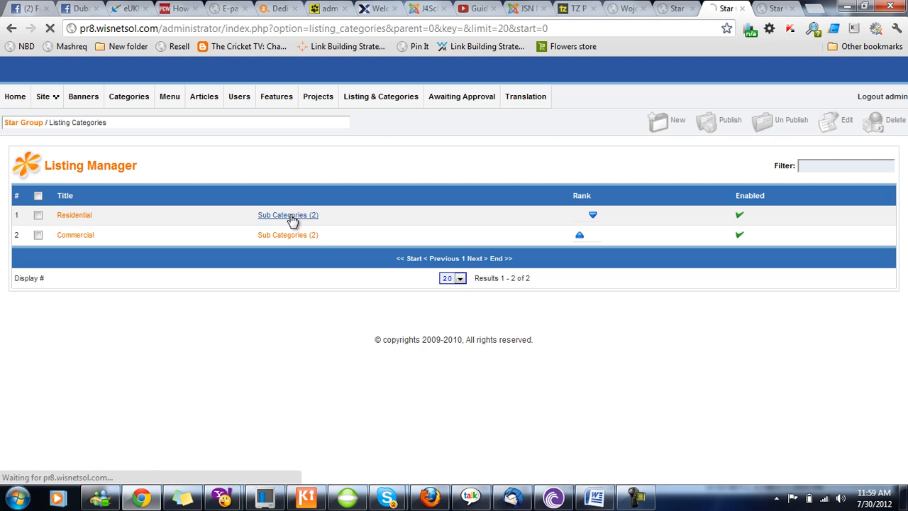
pyautogui.click(76, 218)
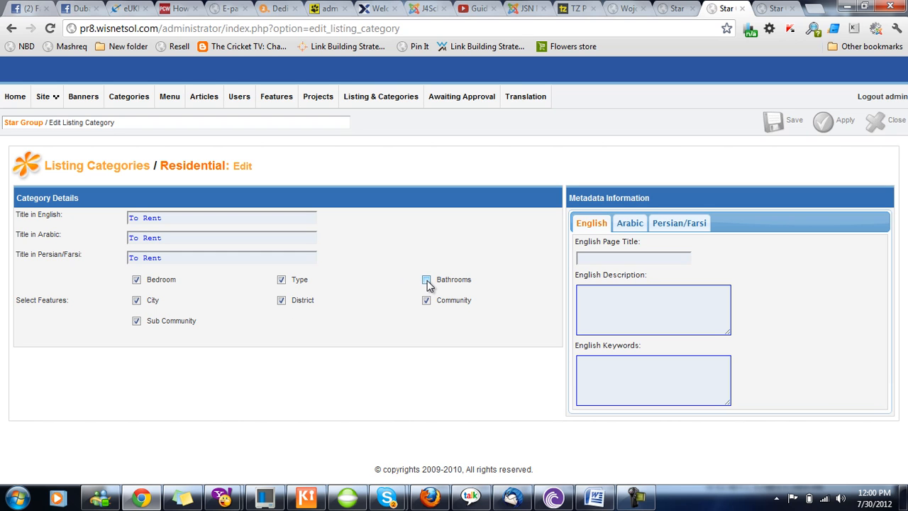
pyautogui.click(773, 121)
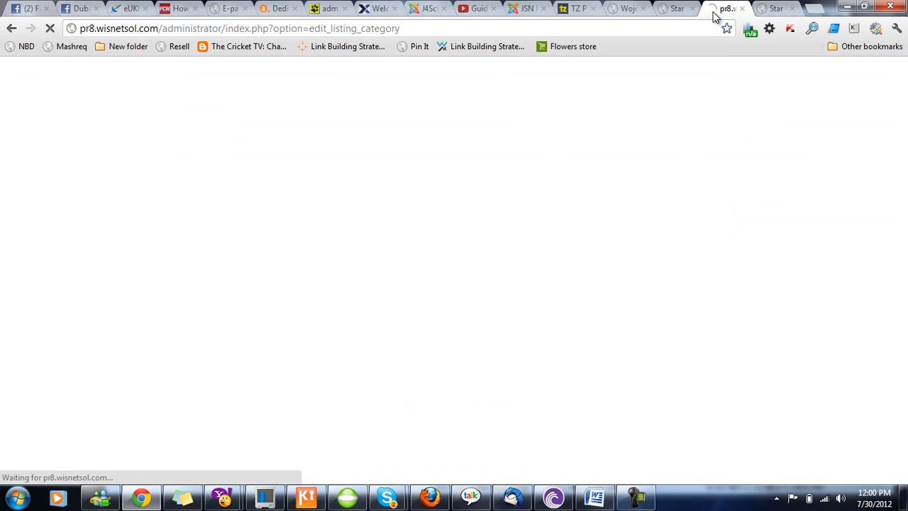
# - Reload the Property One listing, accepting the form resubmission, and set its Bathrooms value to 2
pyautogui.click(674, 10)
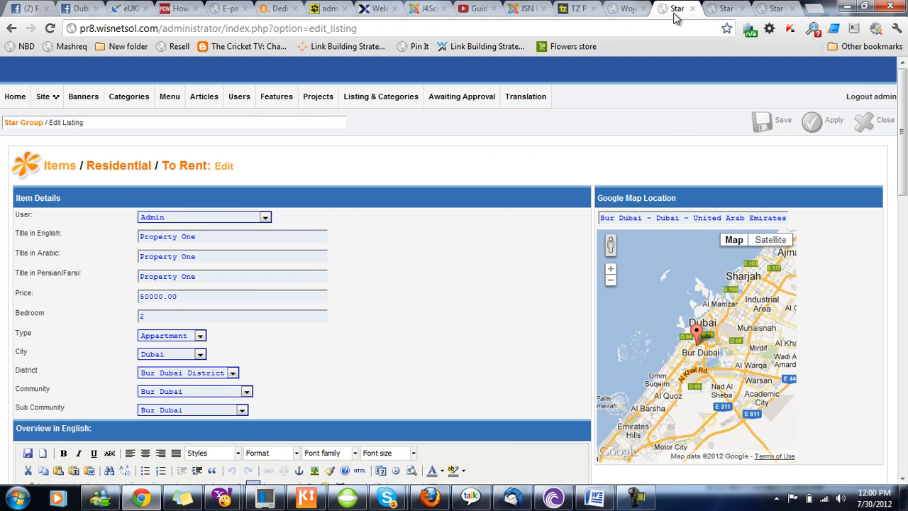
pyautogui.press('F5')
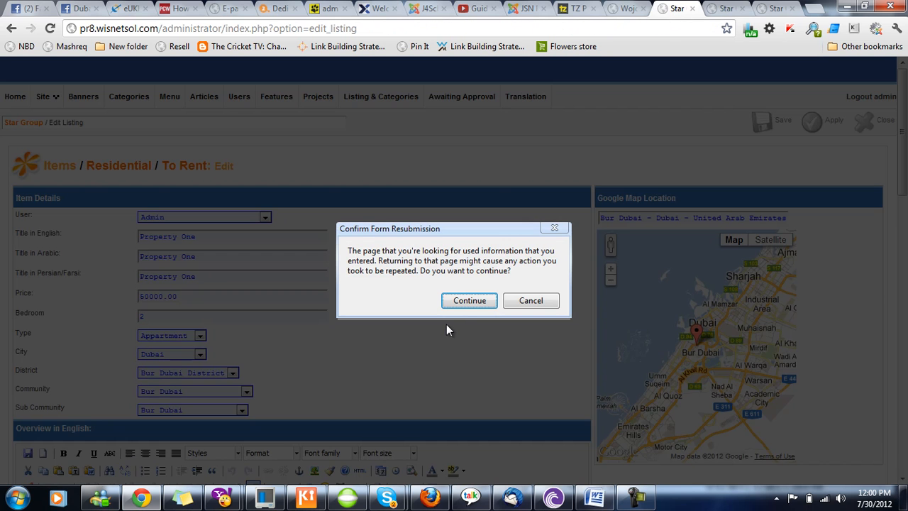
pyautogui.click(465, 304)
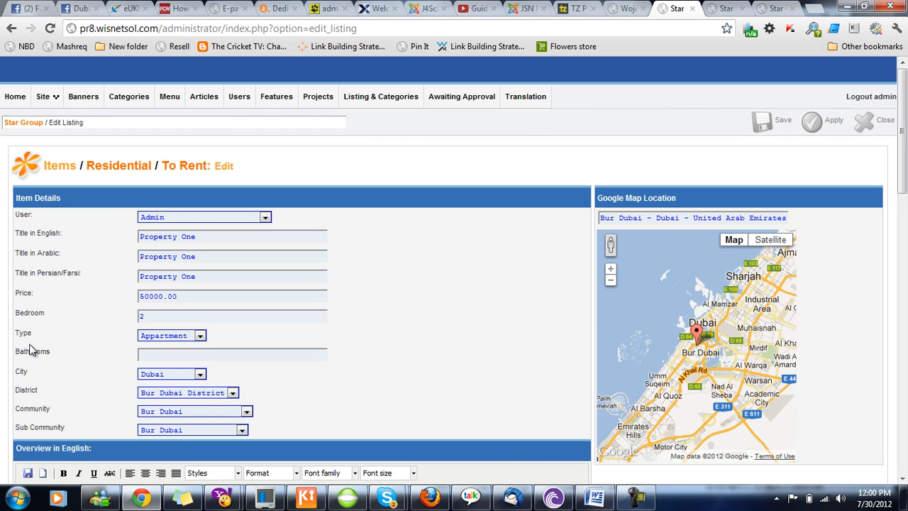
pyautogui.click(179, 356)
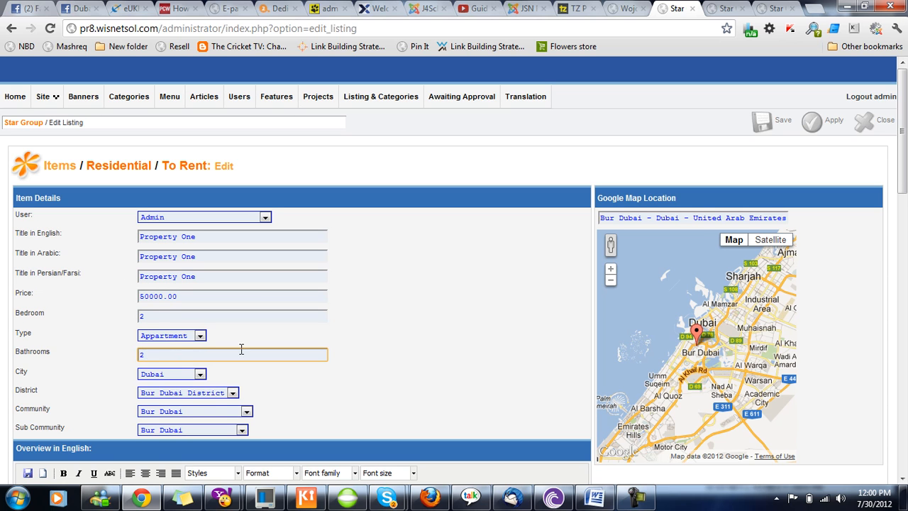
pyautogui.click(424, 345)
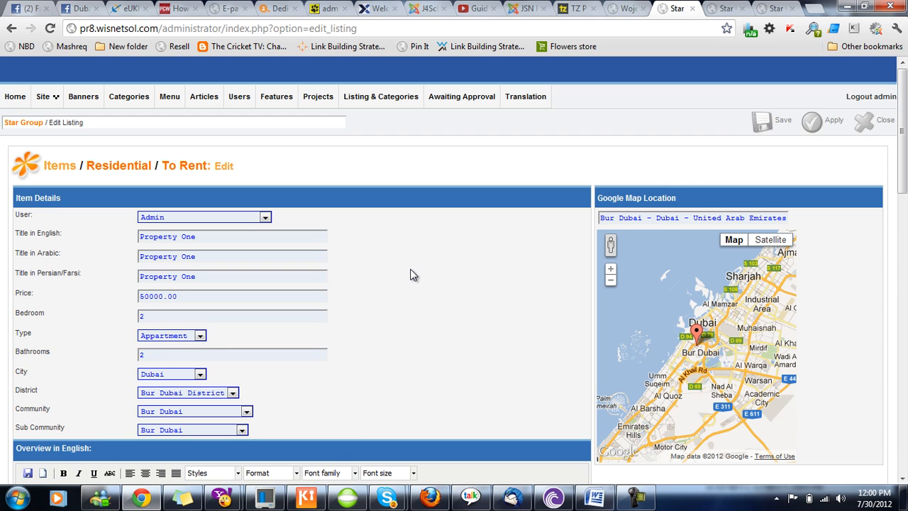
# - Review the Property One listing's overview texts and its image, floor plan and brochure fields, and save the listing
pyautogui.scroll(-1, 412, 274)
pyautogui.scroll(-3, 412, 274)
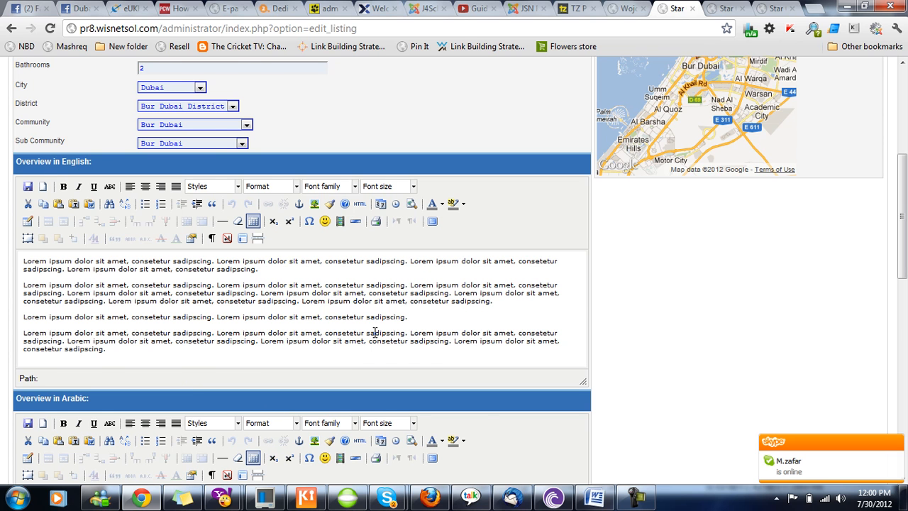
pyautogui.scroll(-2, 374, 332)
pyautogui.scroll(-3, 222, 326)
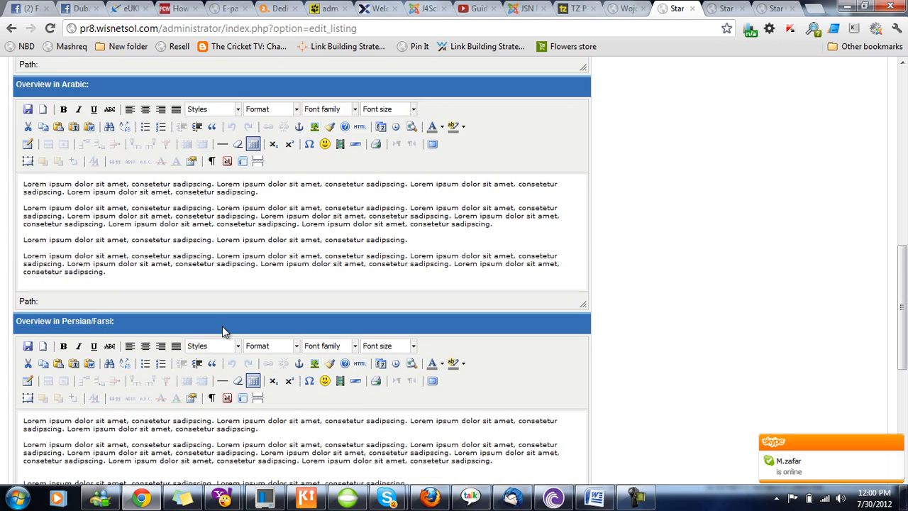
pyautogui.scroll(-2, 222, 330)
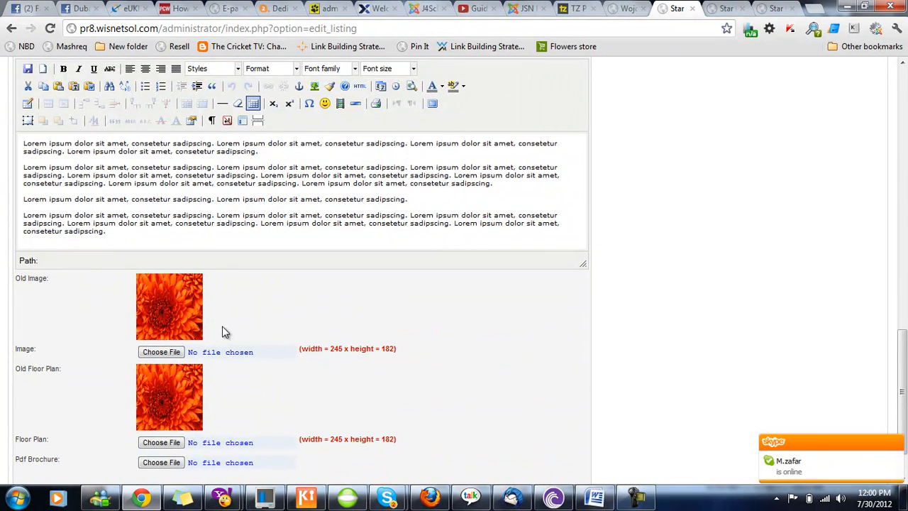
pyautogui.scroll(-1, 222, 329)
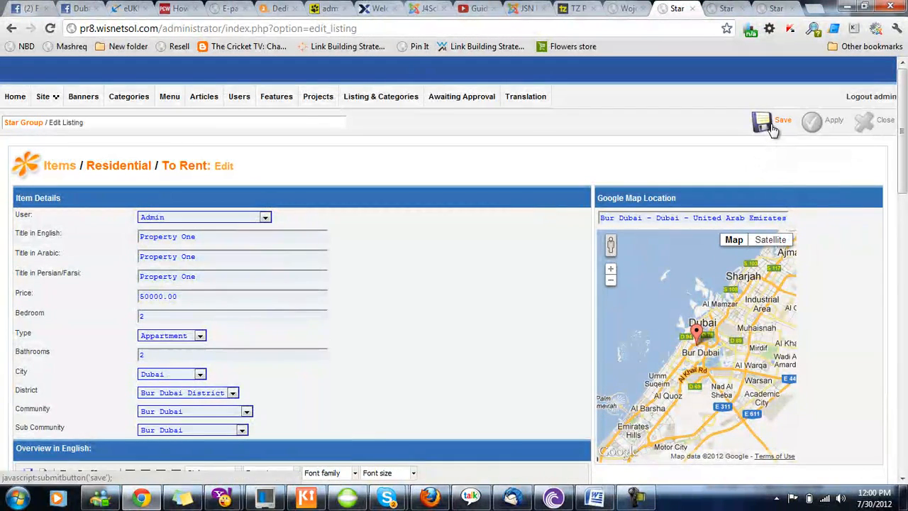
pyautogui.click(773, 130)
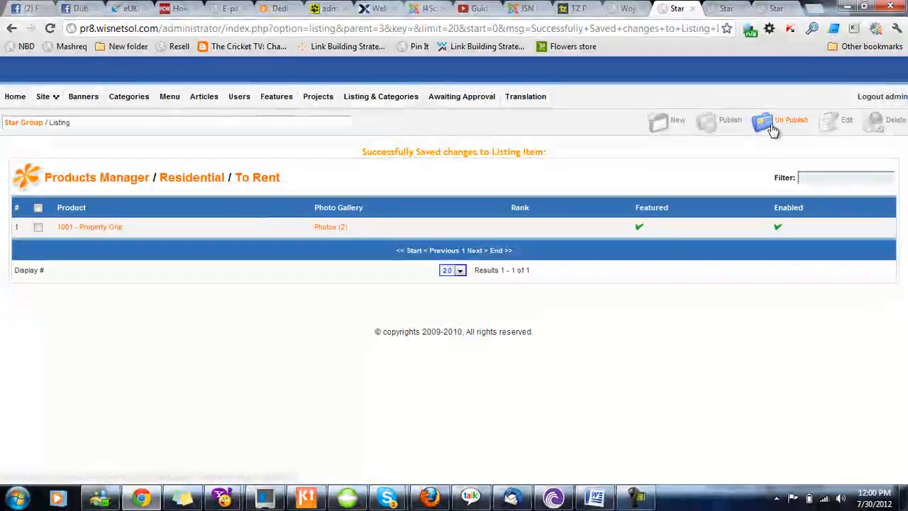
# - Open Property One's details page on the public Star Group site and highlight its bathrooms entry
pyautogui.click(725, 10)
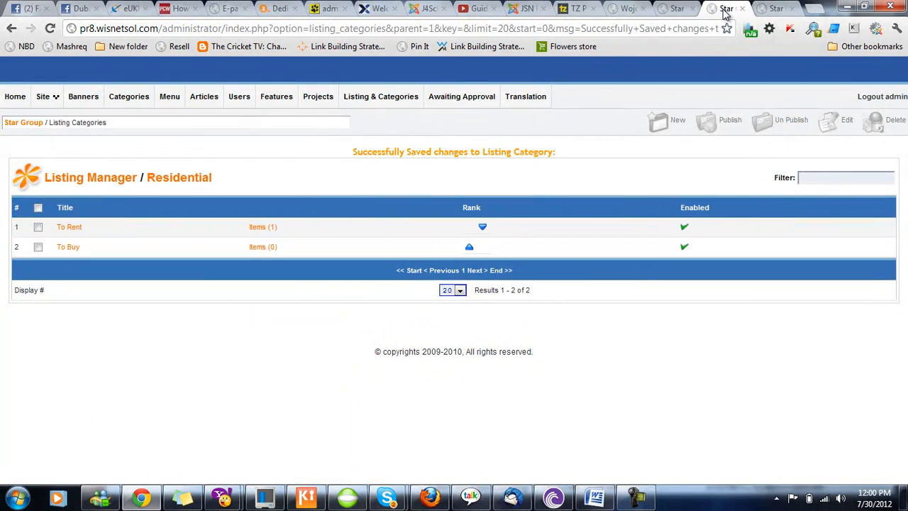
pyautogui.click(774, 8)
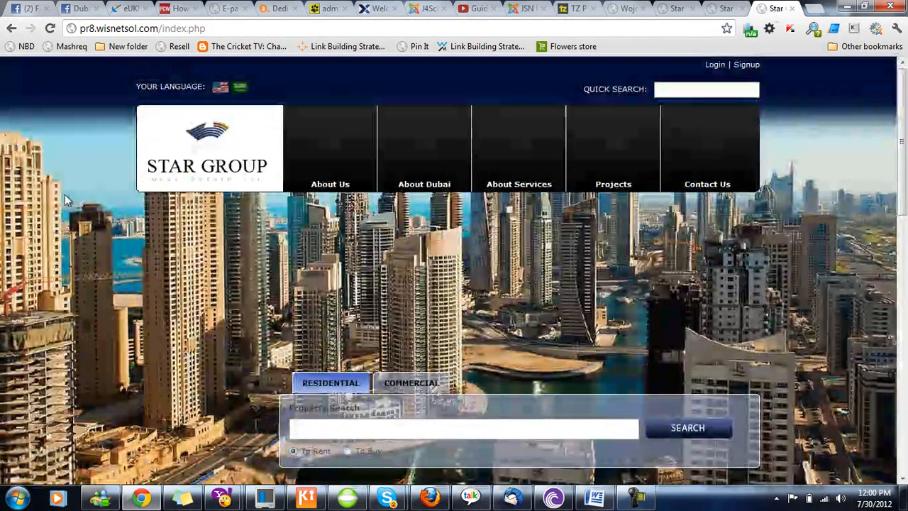
pyautogui.scroll(-5, 243, 257)
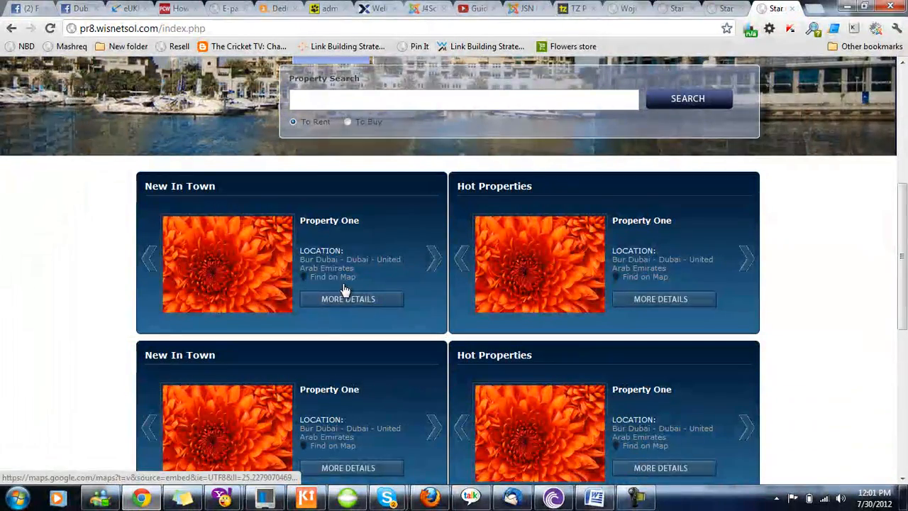
pyautogui.click(344, 298)
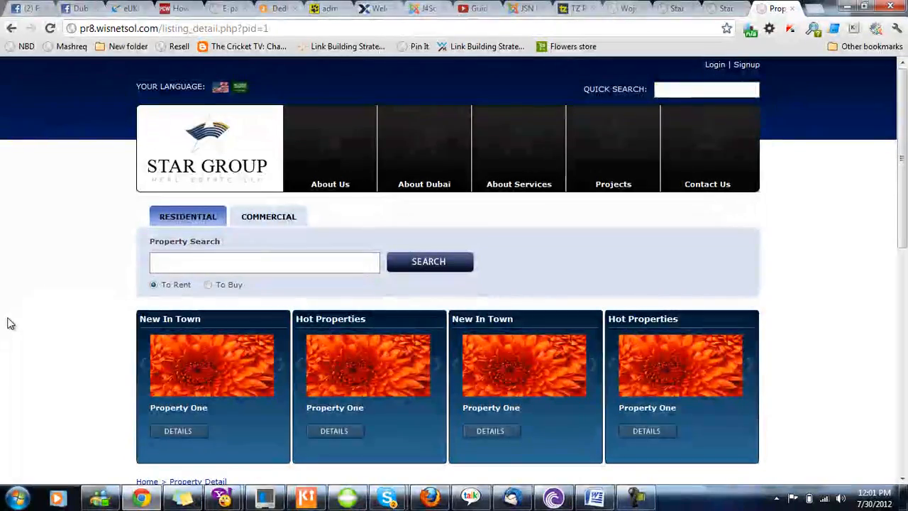
pyautogui.scroll(-7, 9, 322)
pyautogui.scroll(1, 9, 323)
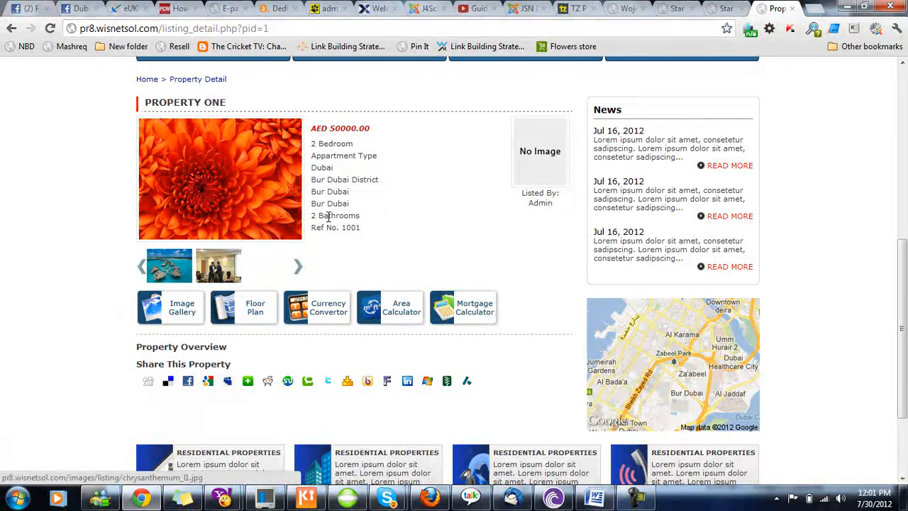
pyautogui.moveTo(313, 220); pyautogui.dragTo(359, 219)
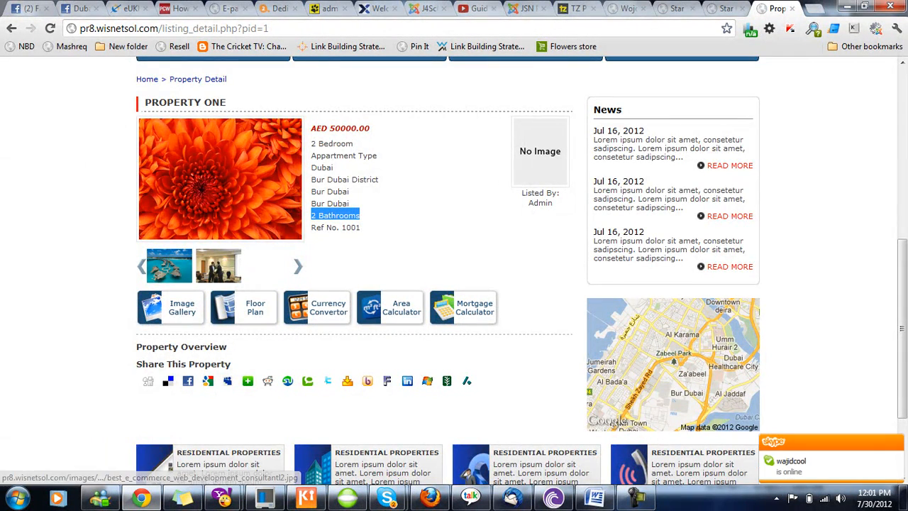
# - Return to the admin listing of Residential To Rent items and open Property One's photo gallery
pyautogui.click(677, 10)
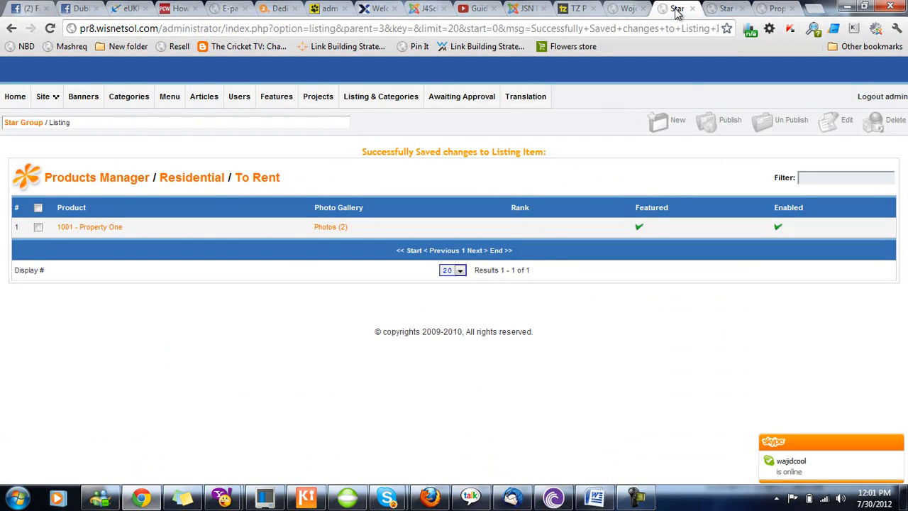
pyautogui.click(341, 231)
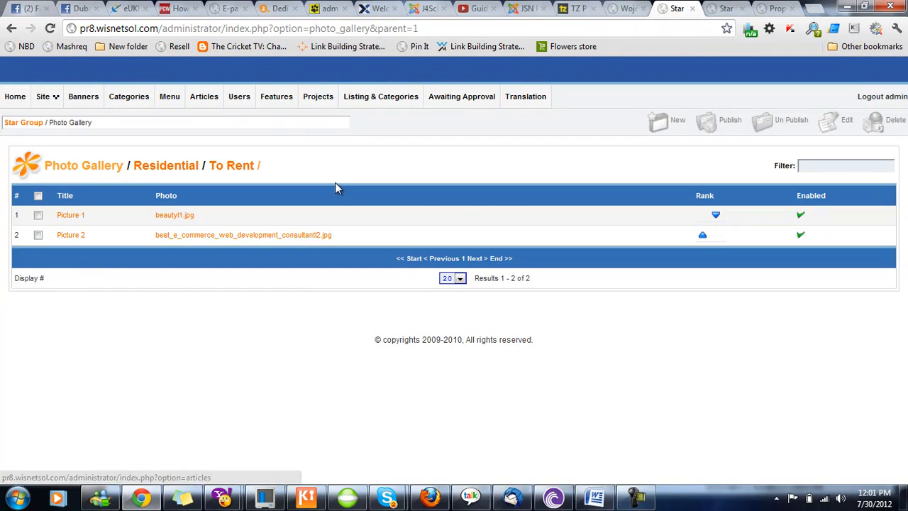
# - Open the registered user's record in the Users Manager to review its details, and close it without saving
pyautogui.click(240, 97)
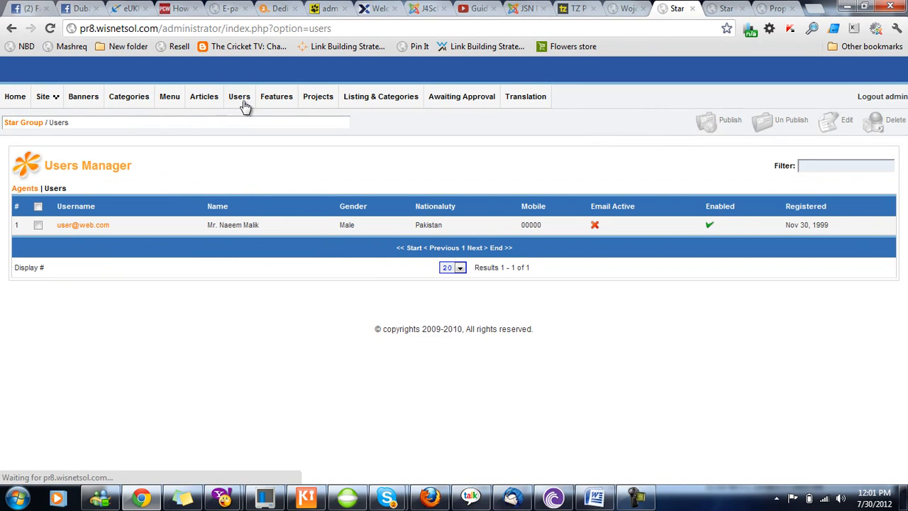
pyautogui.click(83, 226)
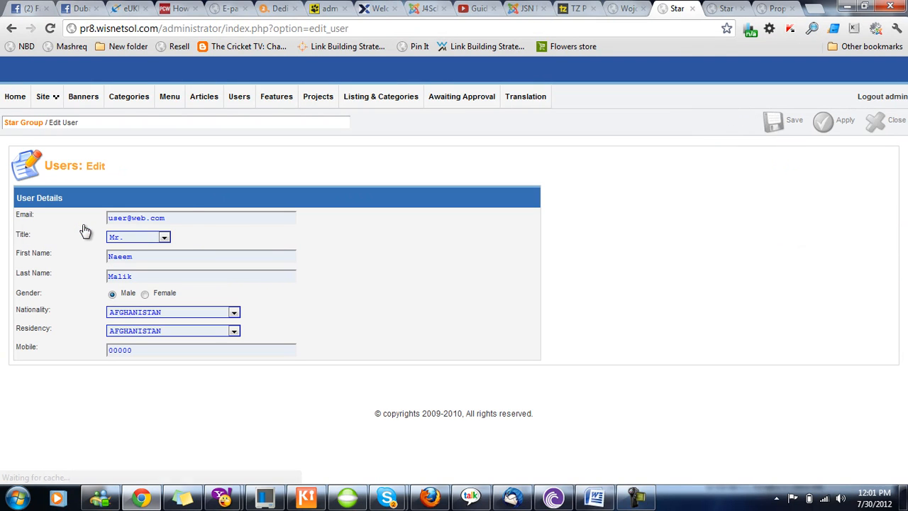
pyautogui.click(192, 219)
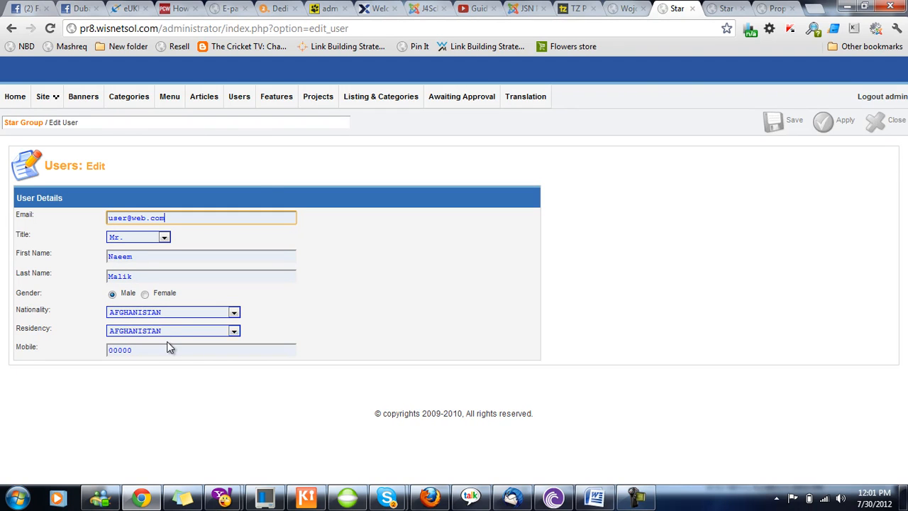
pyautogui.click(883, 126)
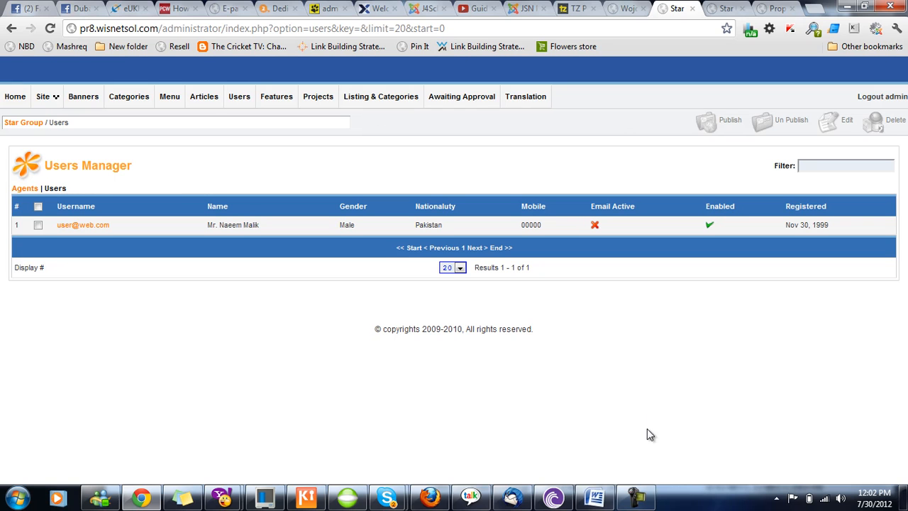
pyautogui.click(636, 496)
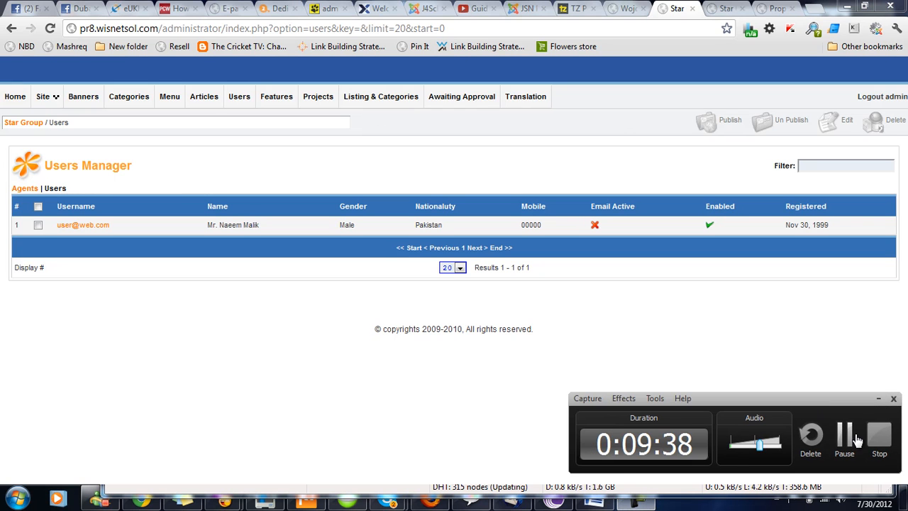